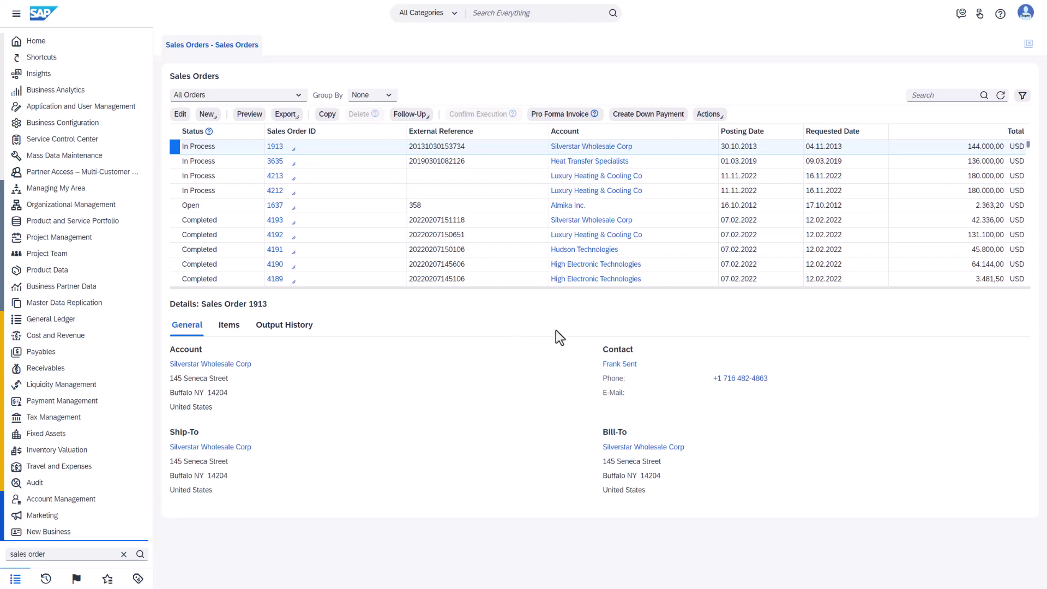
Step: Start adaptation mode on Sales Orders, run the query and show order 1913's line items
left_click(1025, 12)
mouse_move(959, 63)
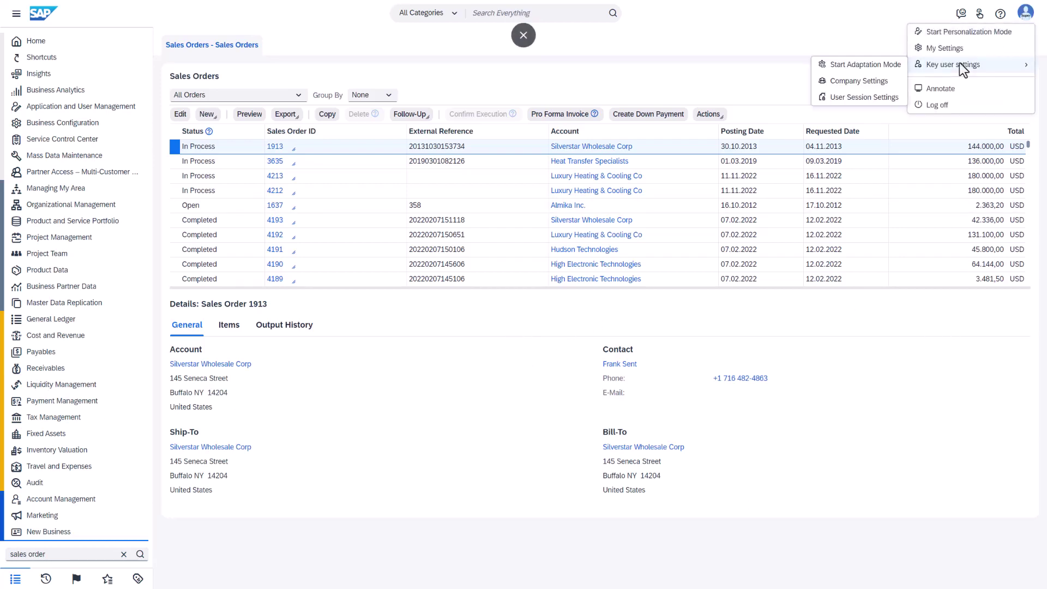
left_click(861, 63)
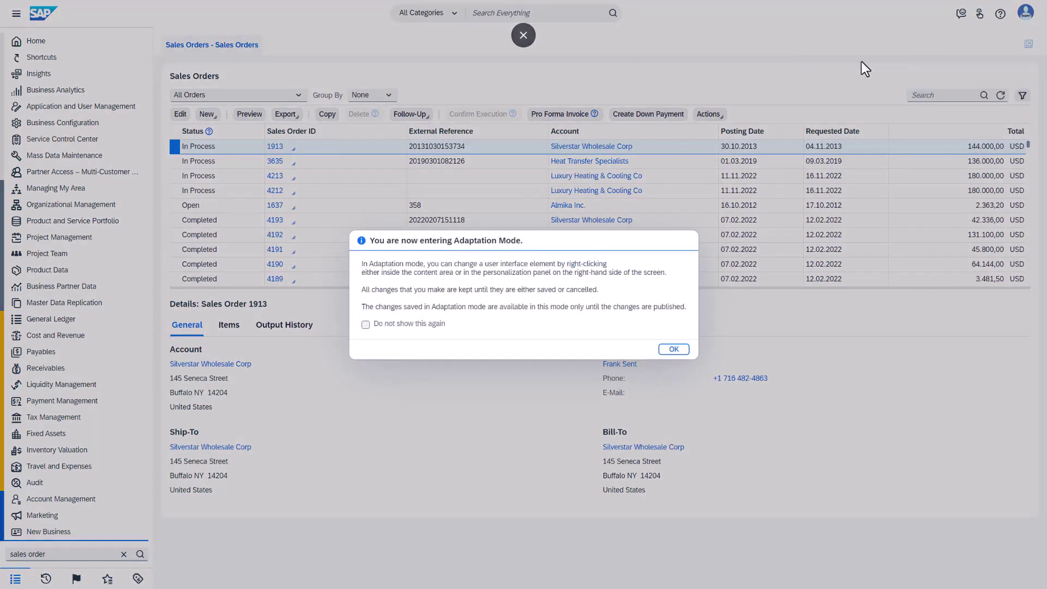
left_click(676, 350)
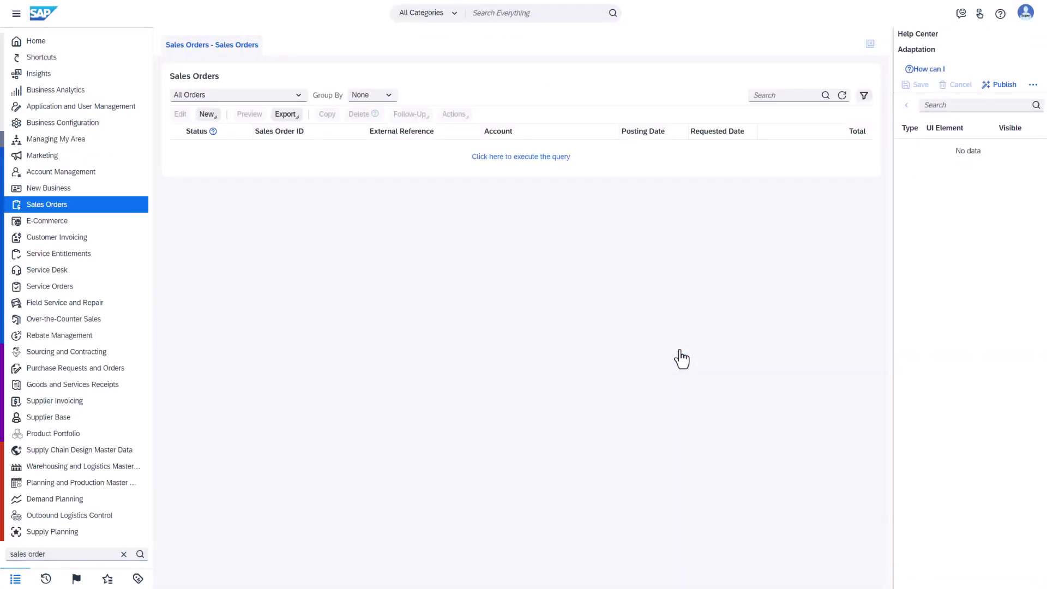
left_click(496, 158)
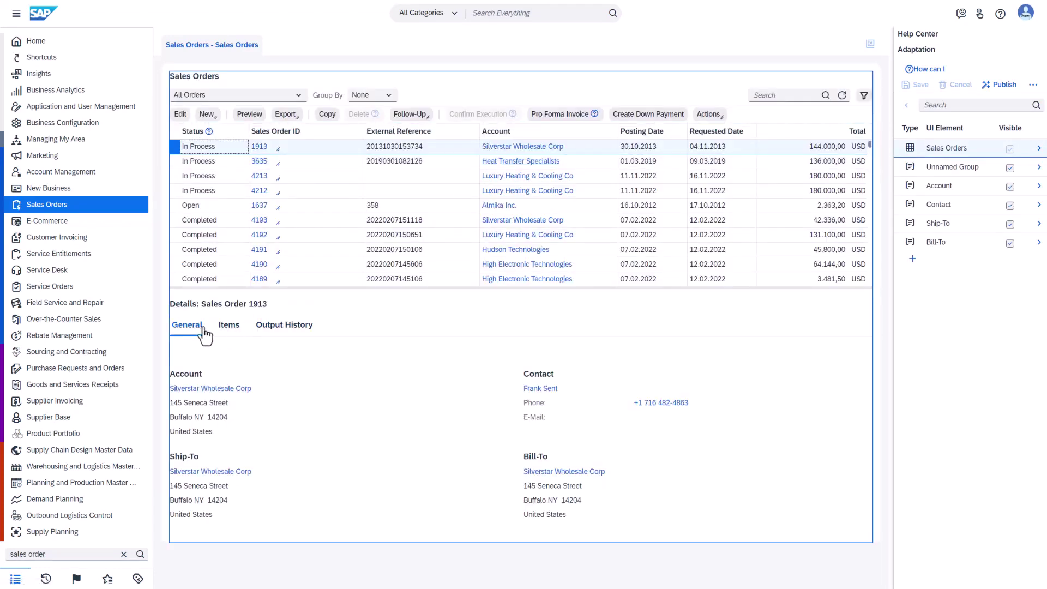
left_click(225, 327)
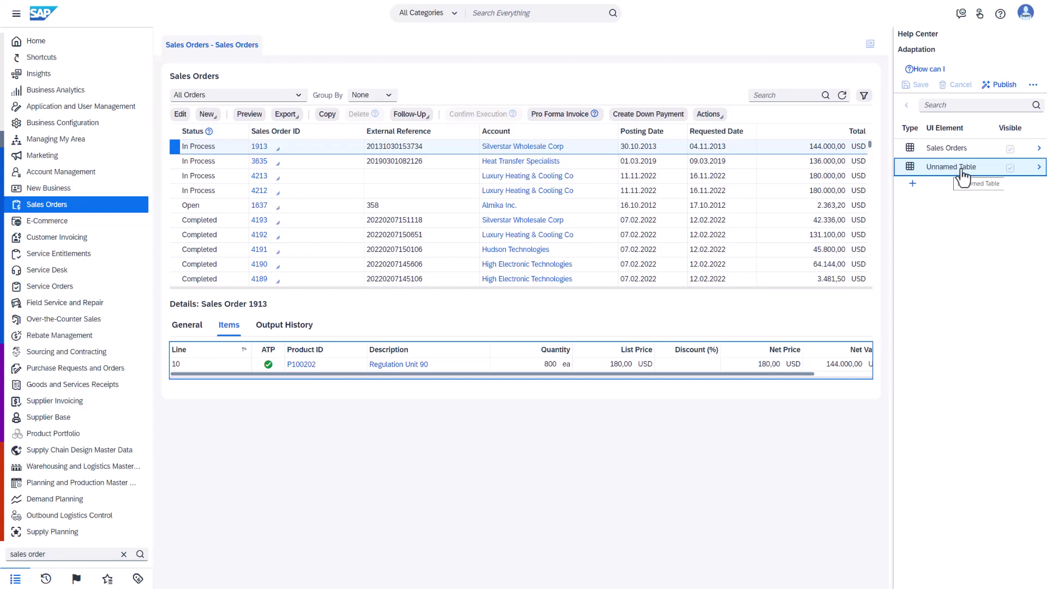
Step: Open Extension Fields for the items table and check the Sales Order - Item business context
left_click(913, 184)
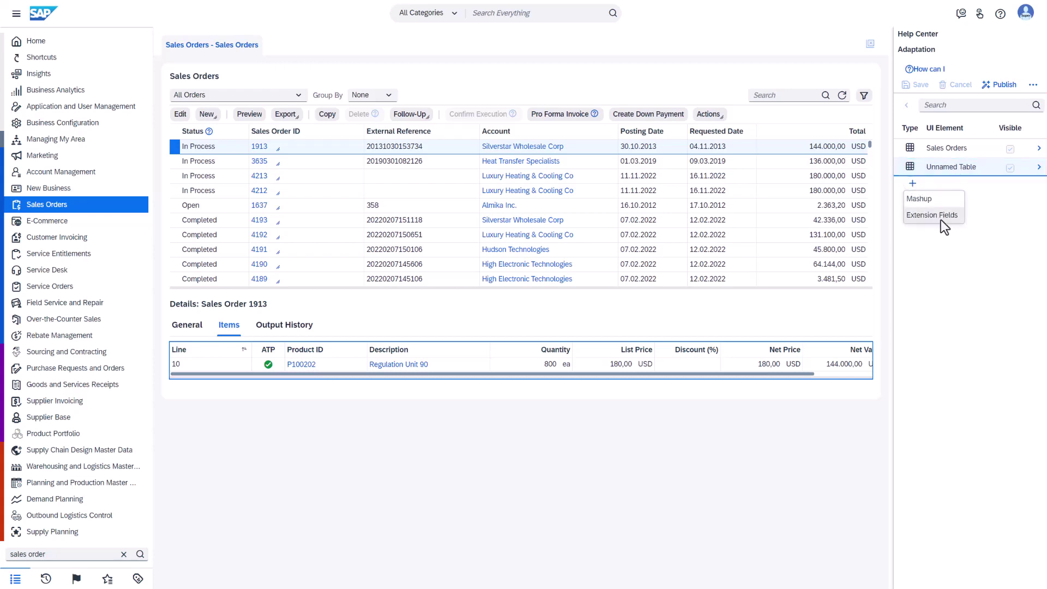
left_click(932, 215)
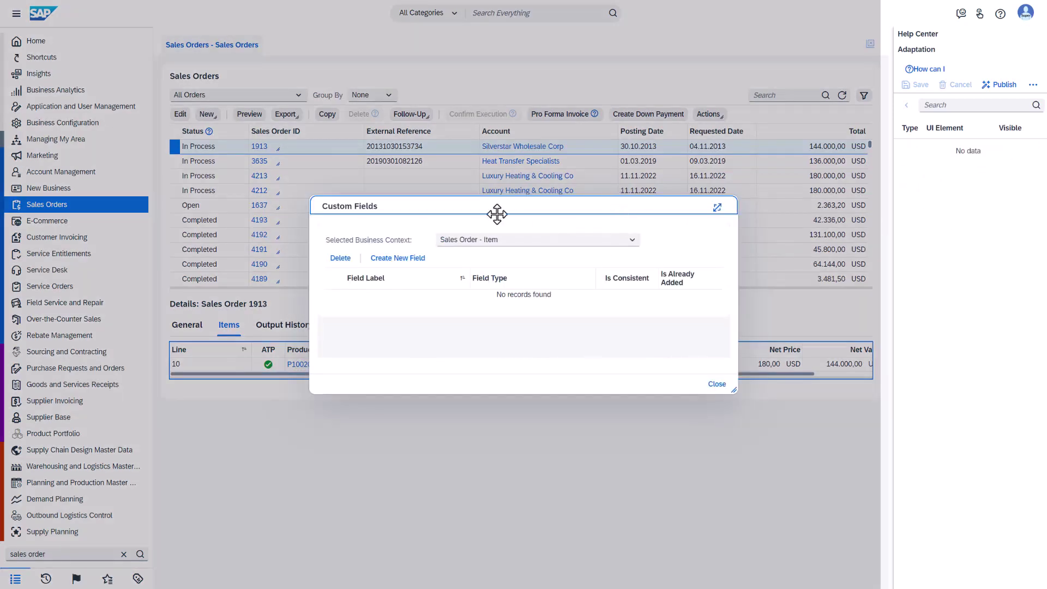
left_click_drag(334, 241, 431, 240)
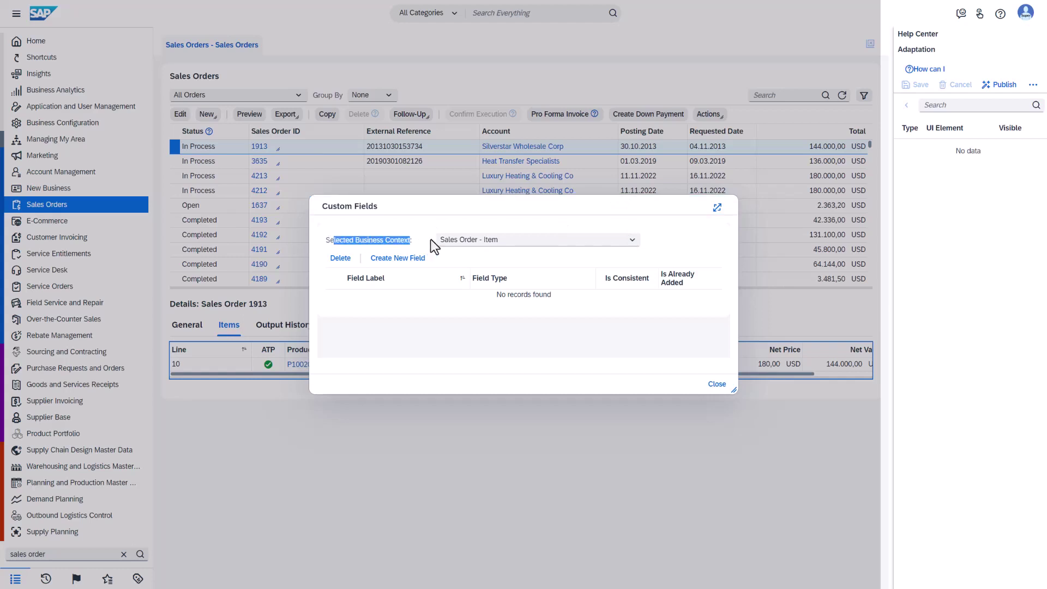
left_click(632, 241)
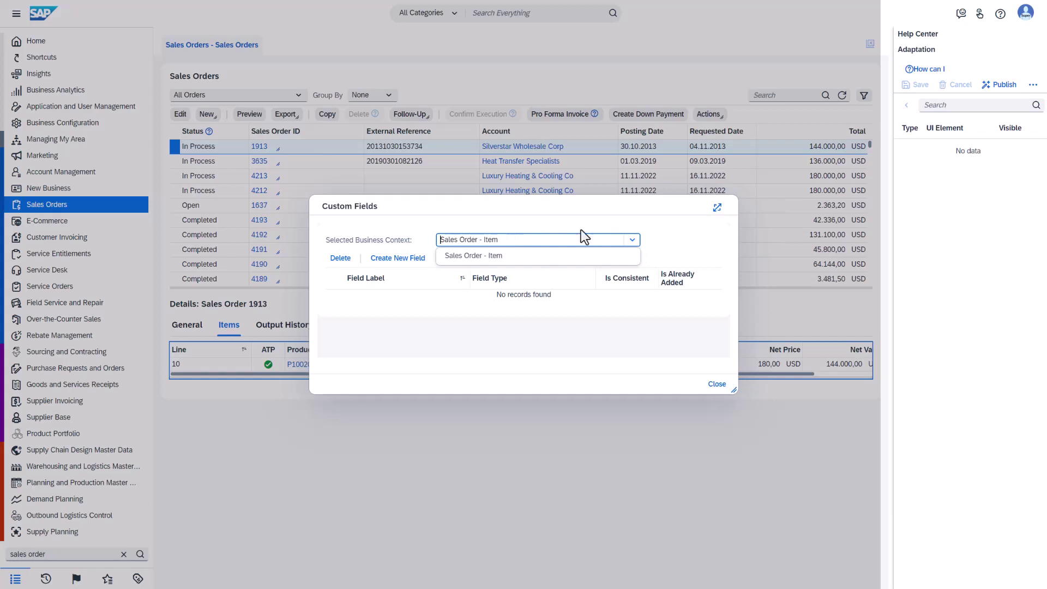
left_click(573, 214)
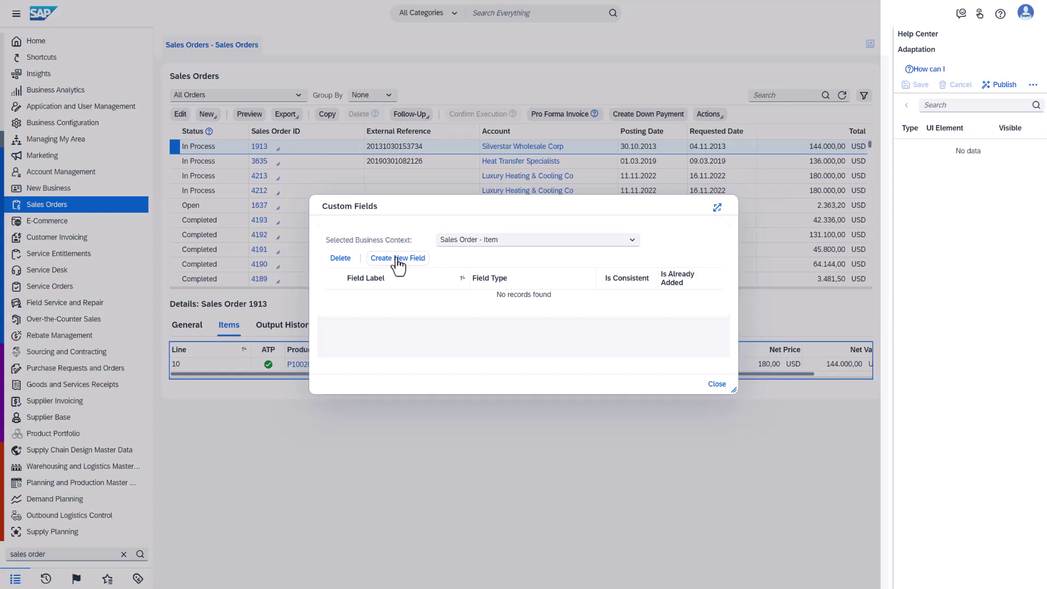
Step: Create and save an Extended Text field labelled 'Sales Quote Item Status - Prediction Run Demo'
left_click(399, 261)
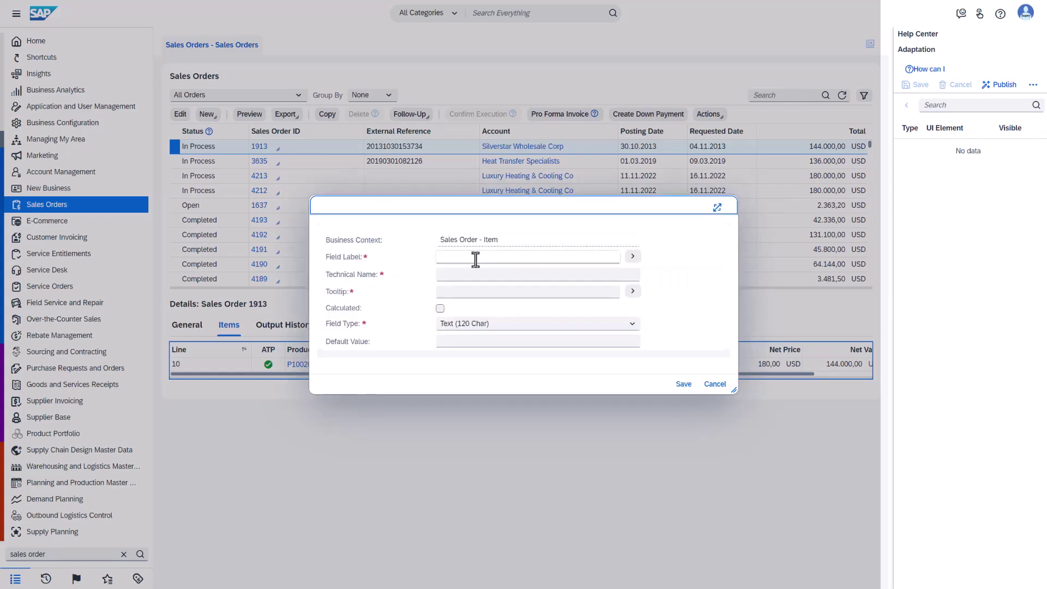
left_click(493, 256)
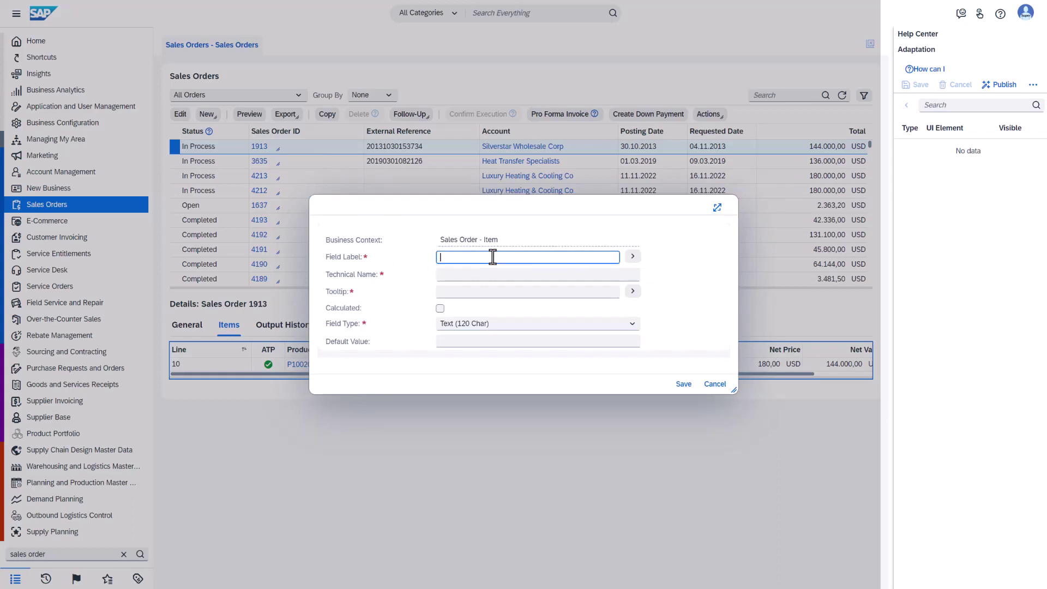
type("Sales Quote Item Status - Prediction Run Demo")
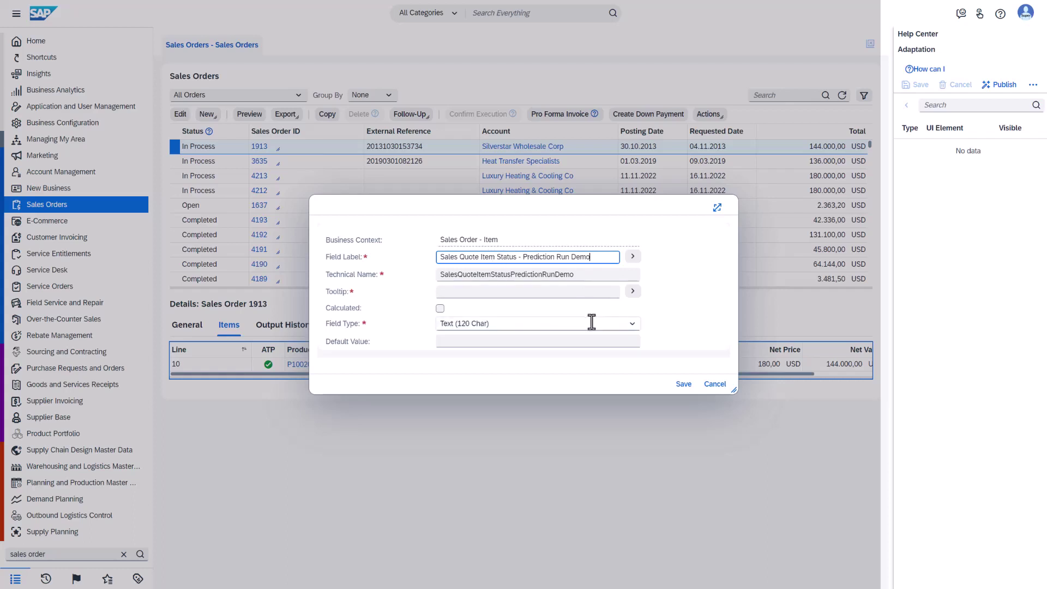
left_click(631, 325)
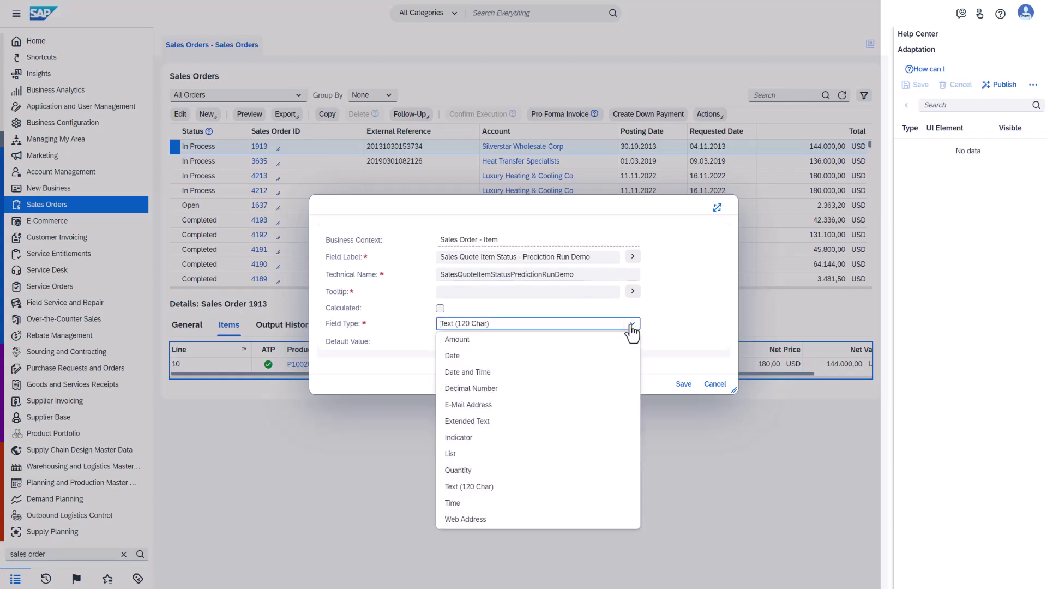
left_click(487, 422)
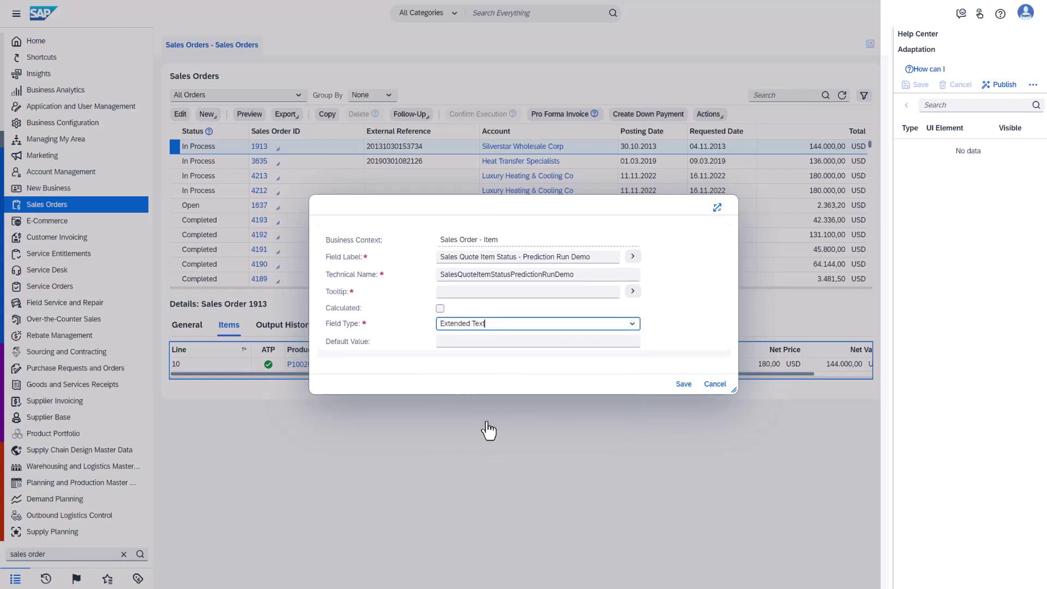
left_click_drag(732, 388, 728, 445)
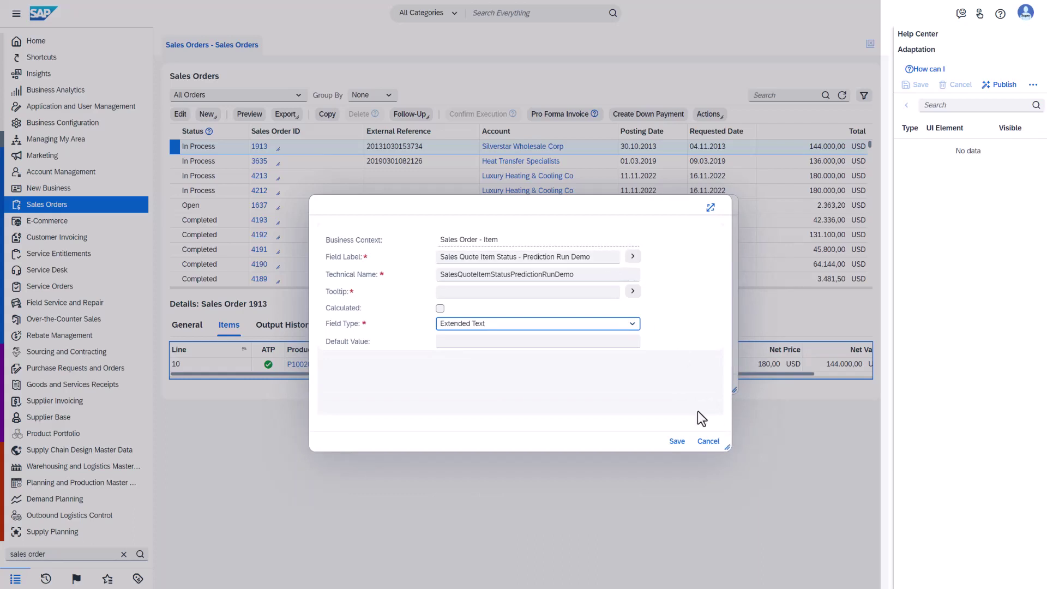
left_click(674, 444)
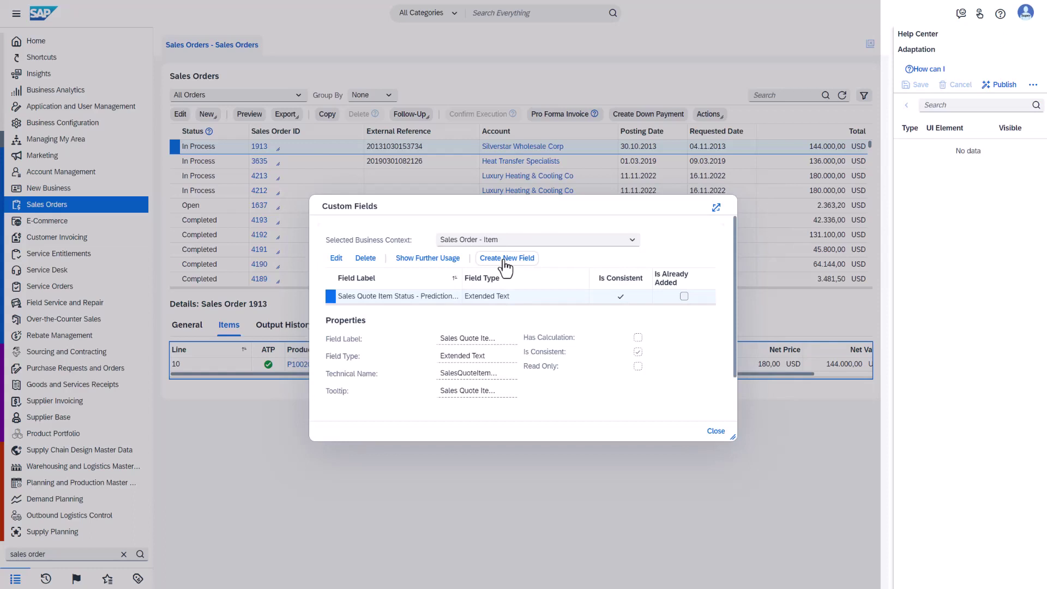
Step: Start a Decimal Number field labelled 'Sales Quote Item Status Probability - Prediction Run Demo'
left_click(505, 259)
left_click(503, 258)
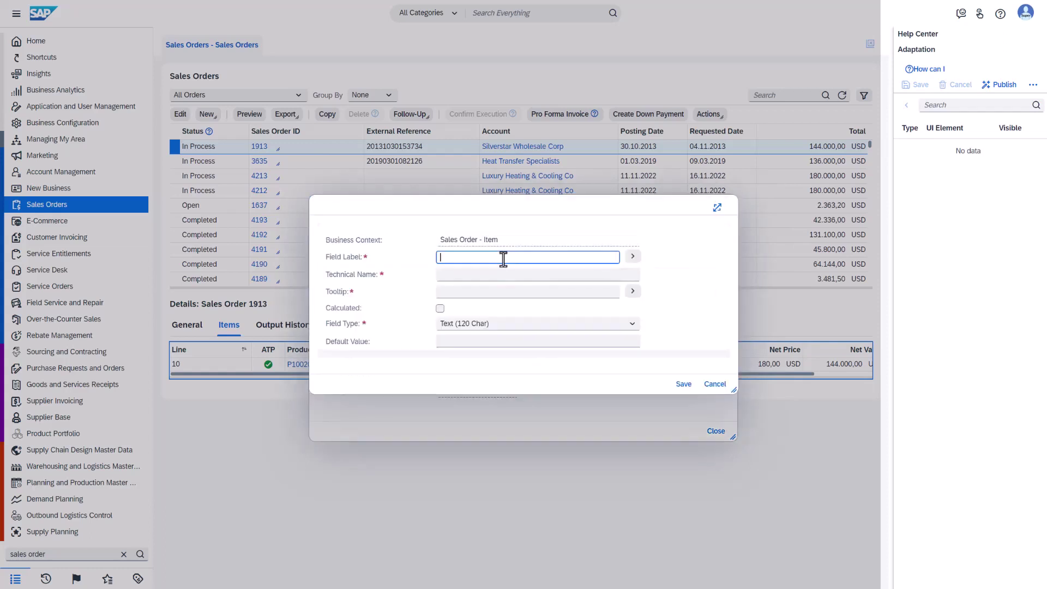
type("Sales Quote Item Status Probability - Prediction Run Demo")
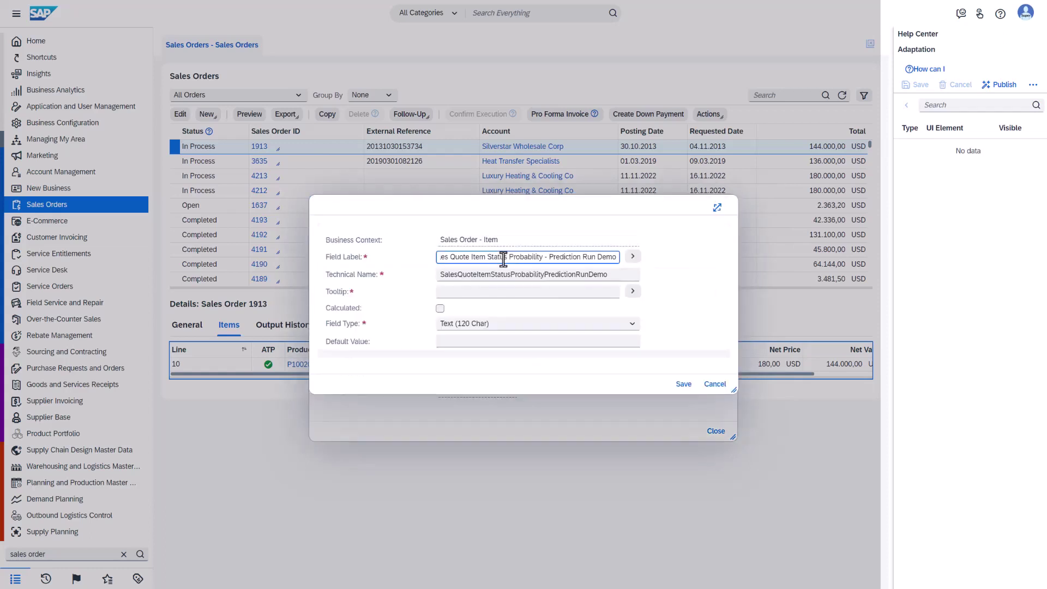
left_click(635, 326)
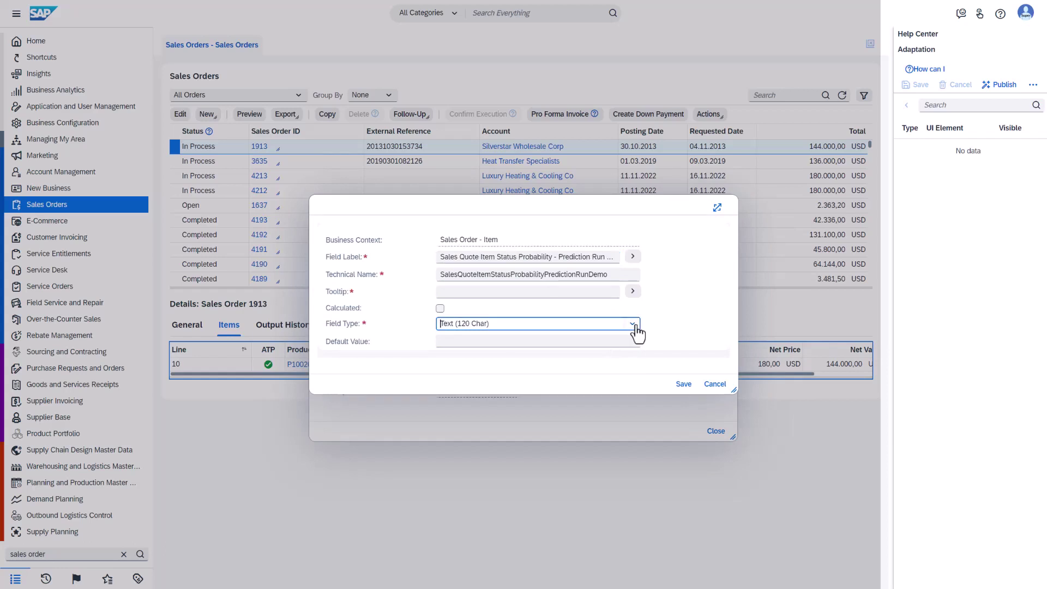
left_click(634, 326)
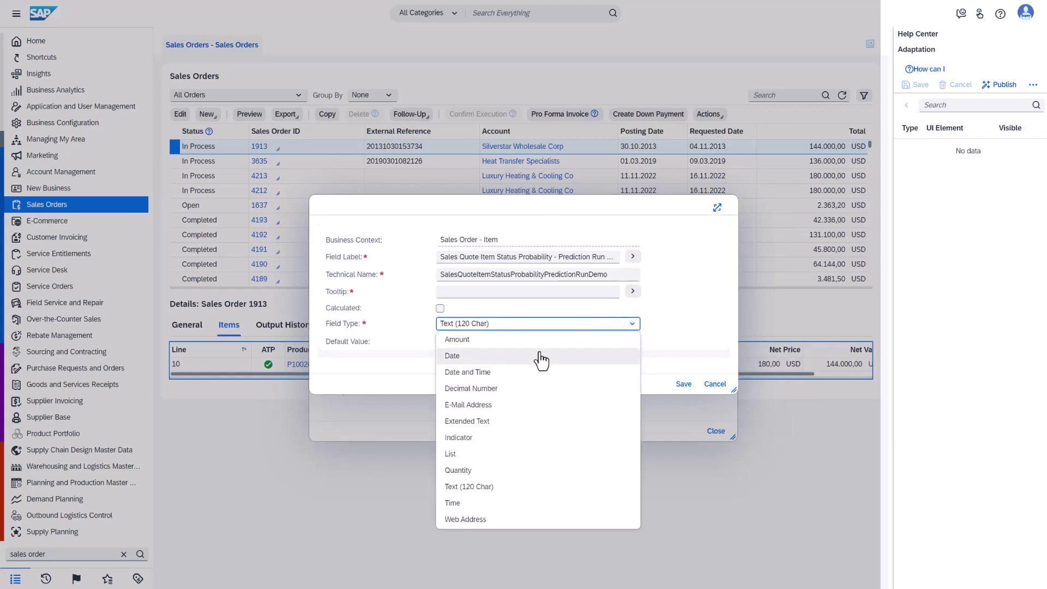
left_click(486, 390)
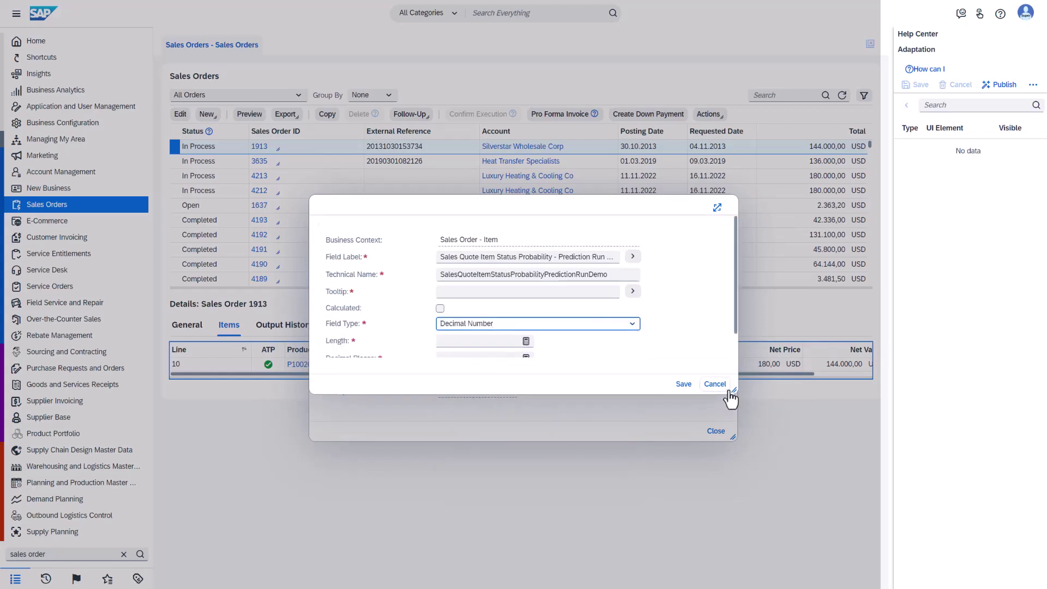
Step: Set the field's length to 5 and decimal places to 2, then save it
left_click_drag(733, 391, 733, 514)
left_click(494, 341)
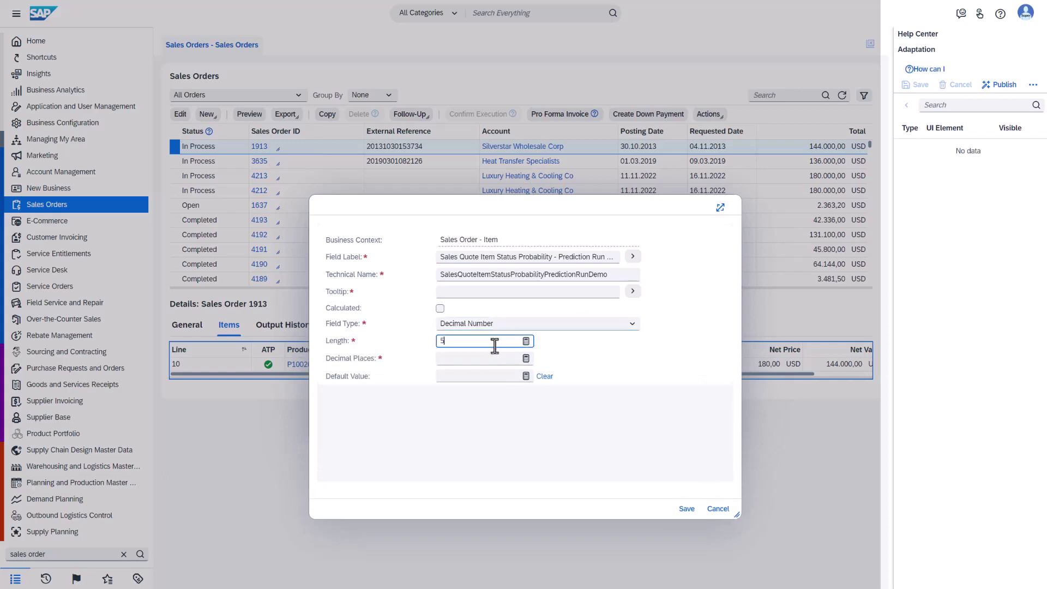
type("5")
left_click(478, 357)
type("2")
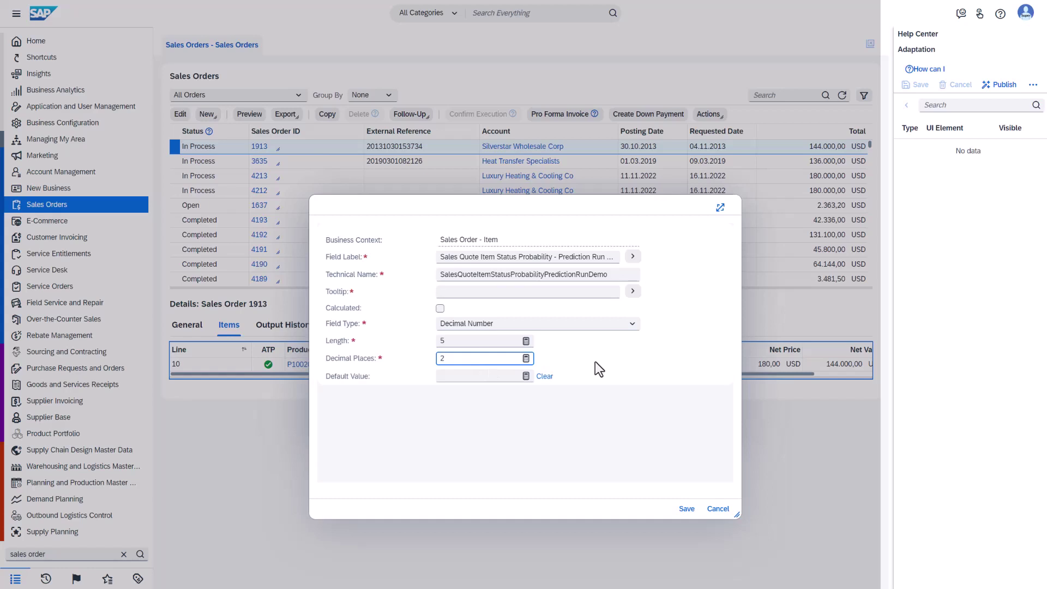
left_click(596, 361)
left_click(687, 512)
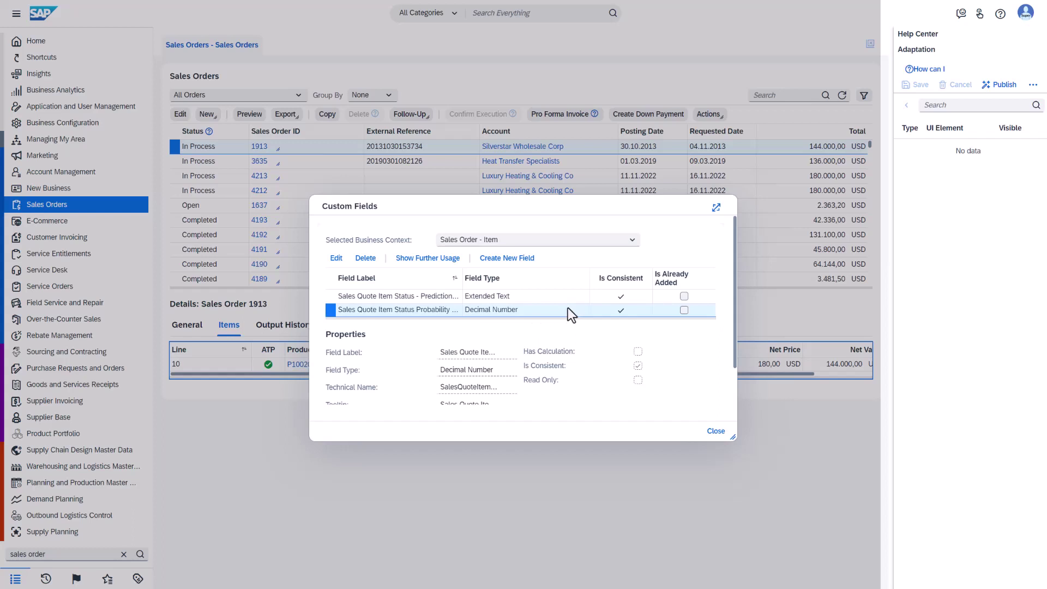
Step: Mark both the Extended Text and Decimal Number fields as Is Already Added
left_click(684, 296)
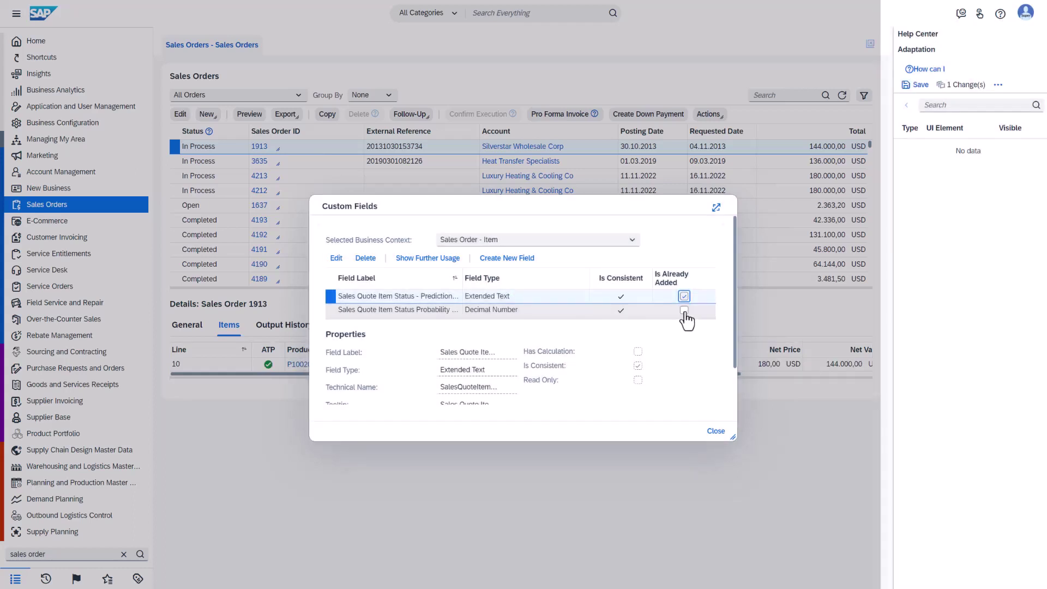
left_click(684, 310)
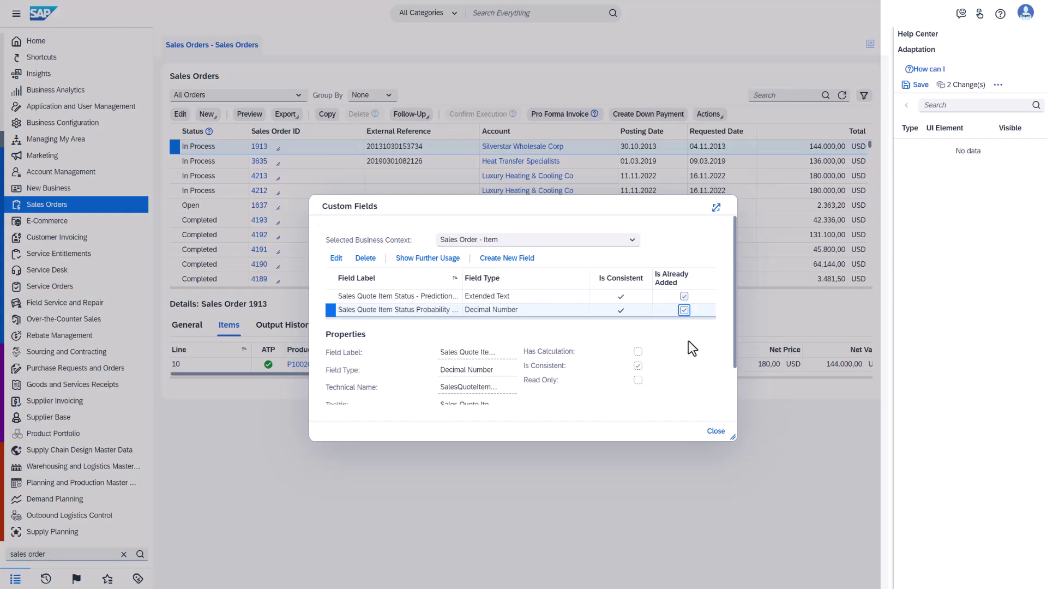
Step: Close the Custom Fields list, then save and publish the adaptation changes for all users
left_click(715, 431)
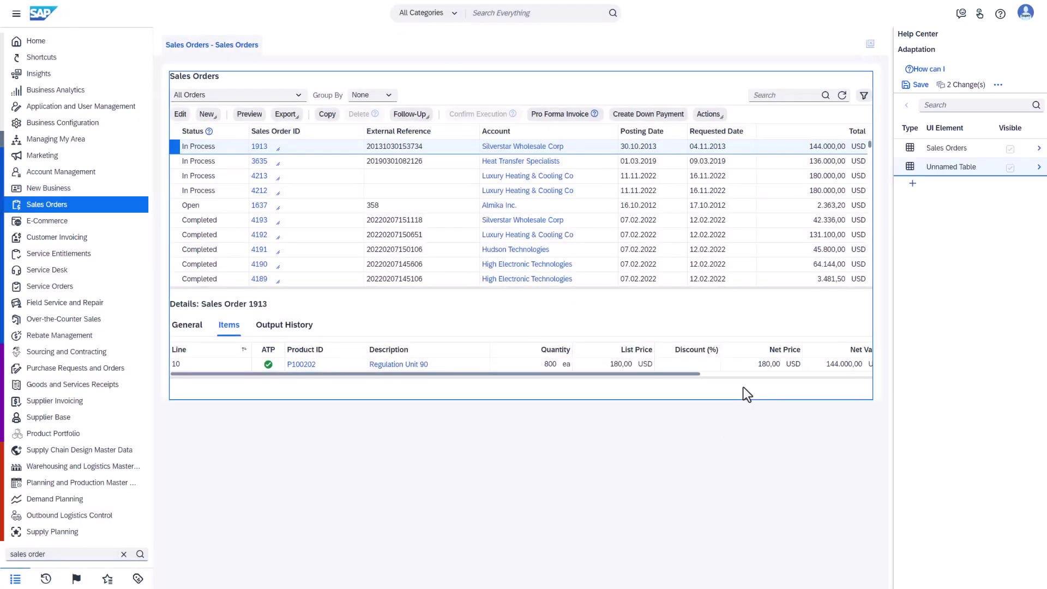
left_click(752, 374)
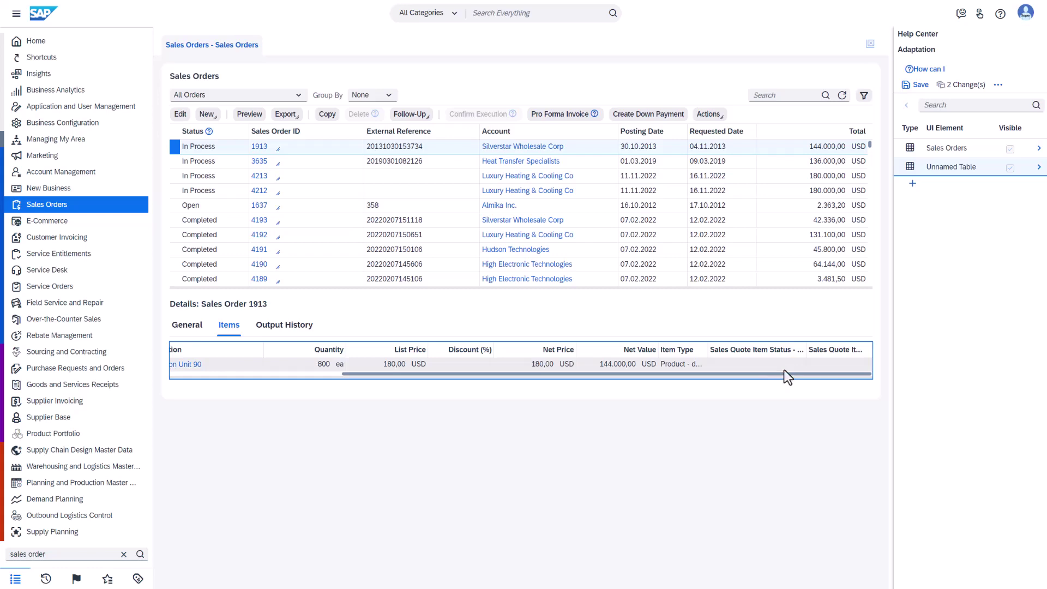
left_click(920, 86)
left_click(579, 325)
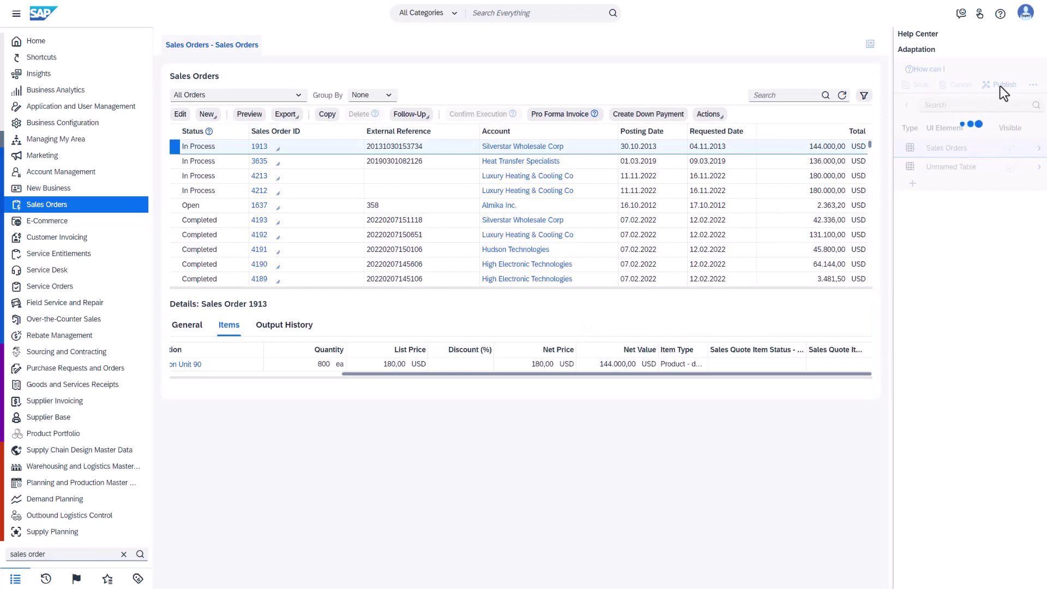
left_click(1000, 87)
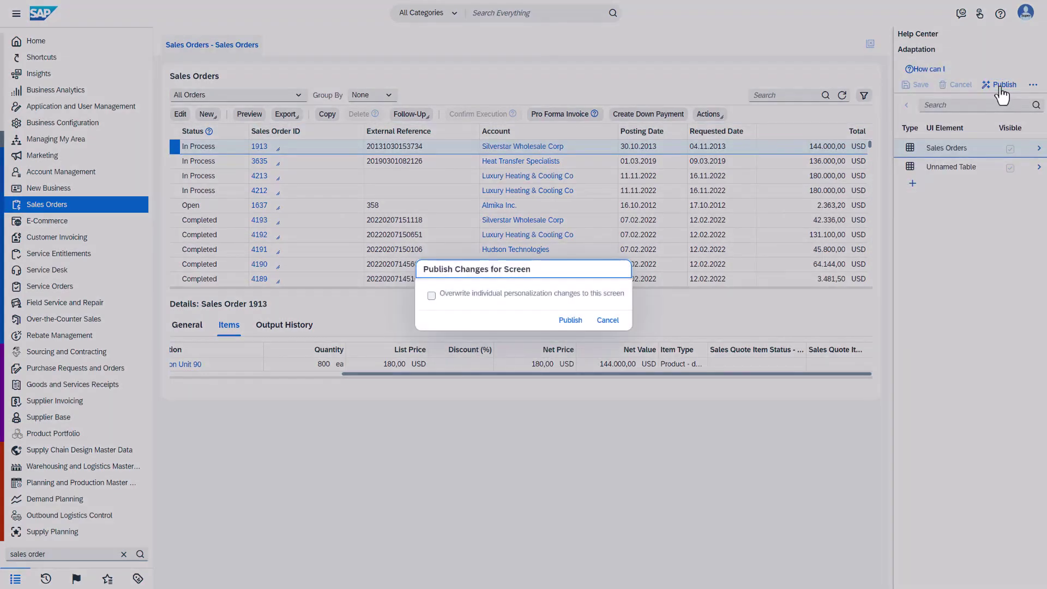
left_click(575, 324)
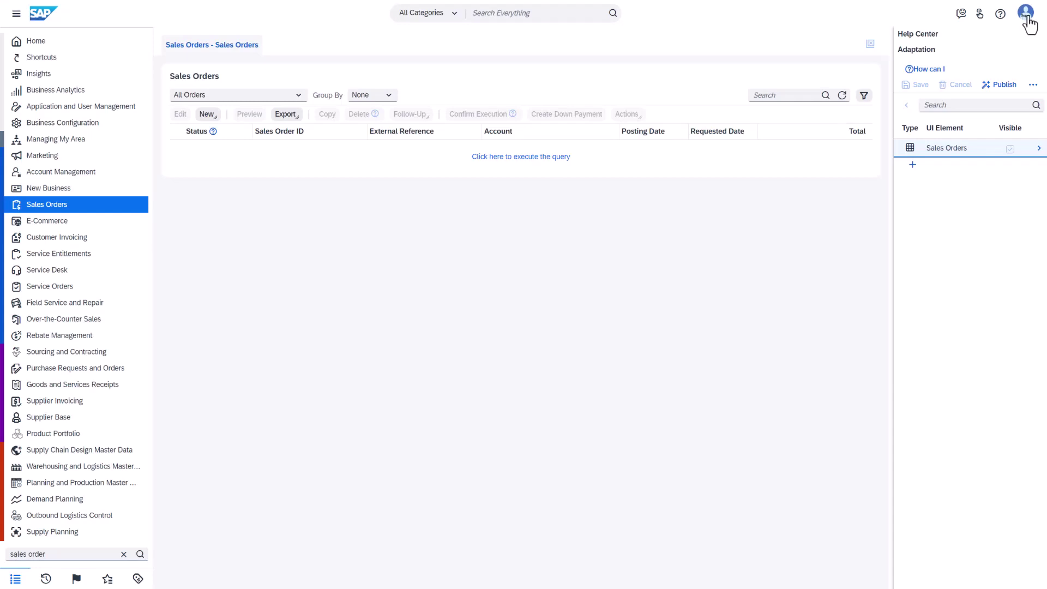
Step: Stop adaptation mode and view order 1913's items with the two new status columns
left_click(1025, 14)
mouse_move(989, 51)
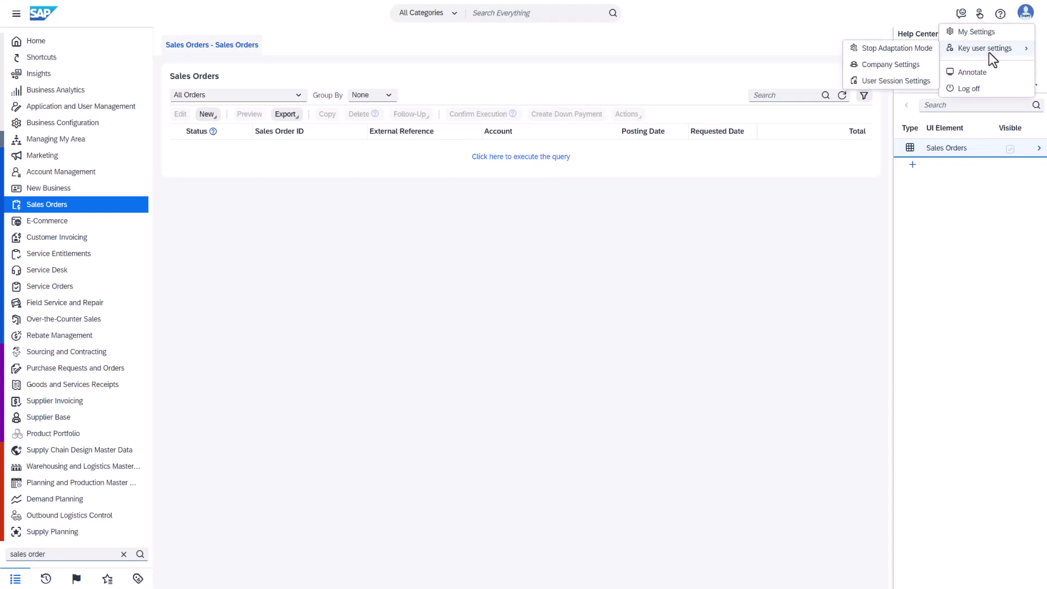
left_click(902, 49)
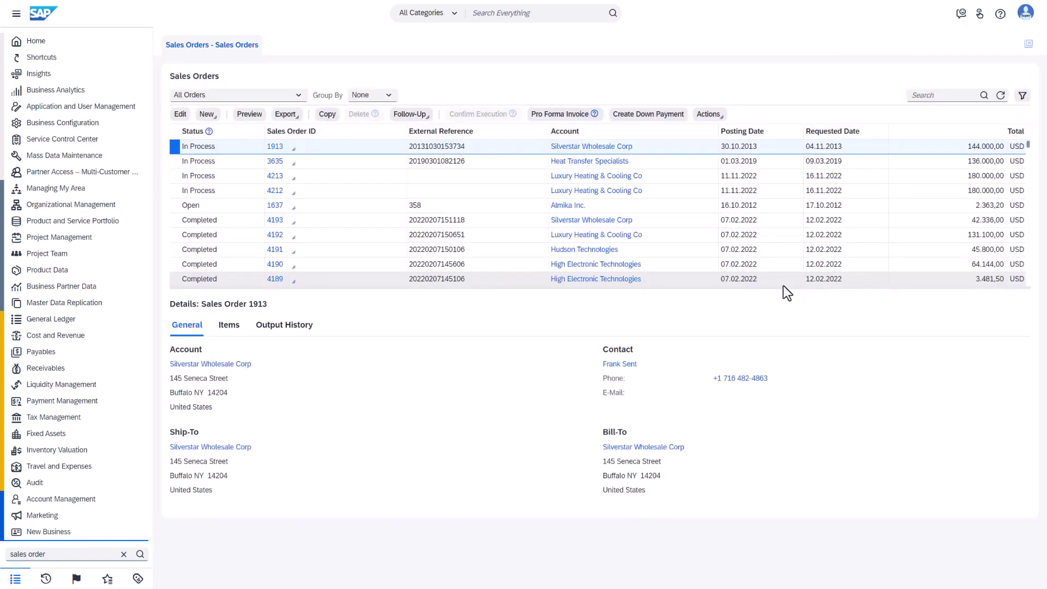
left_click(229, 326)
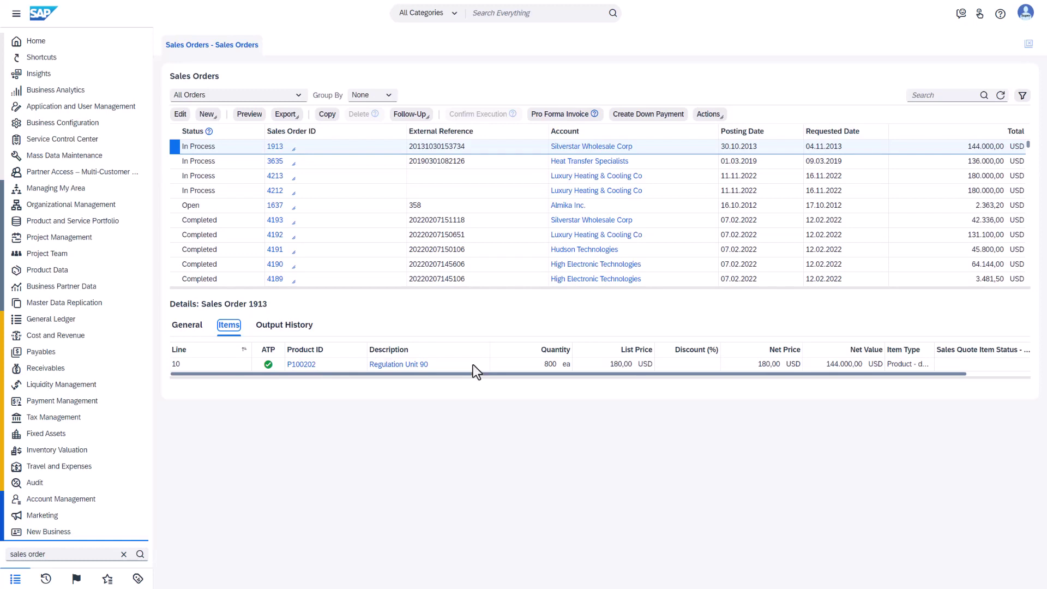
left_click_drag(864, 374, 992, 371)
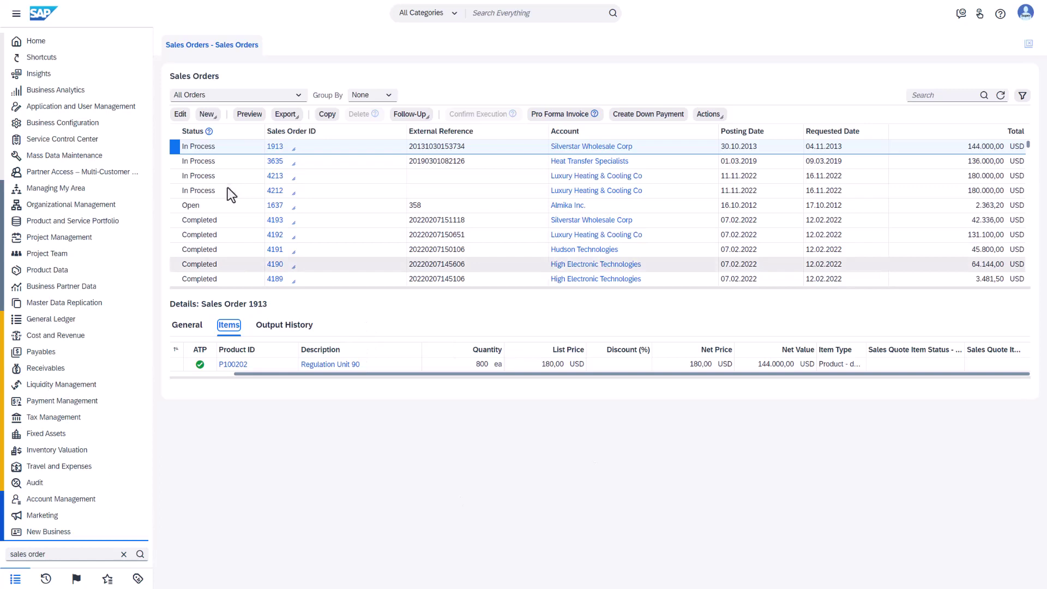
Step: Open sales order 1913 with View All and show its Items tab
left_click(275, 146)
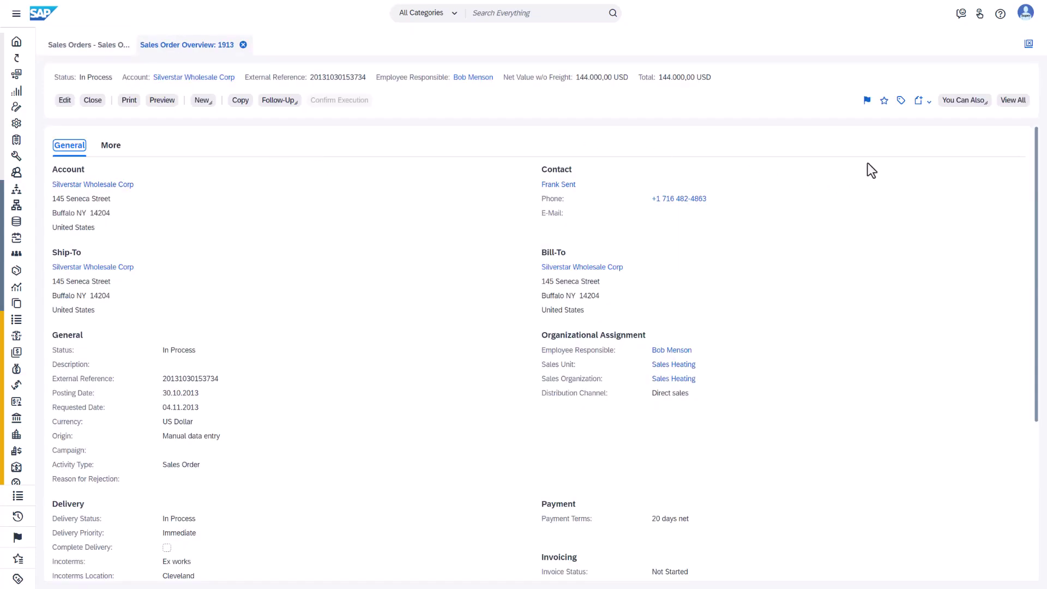
left_click(1013, 101)
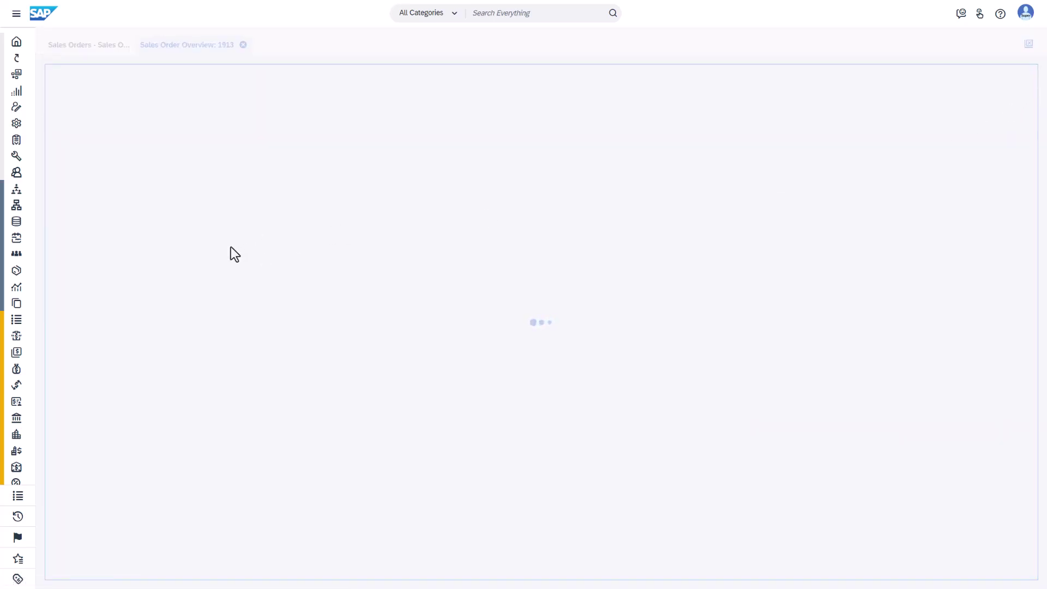
left_click(112, 133)
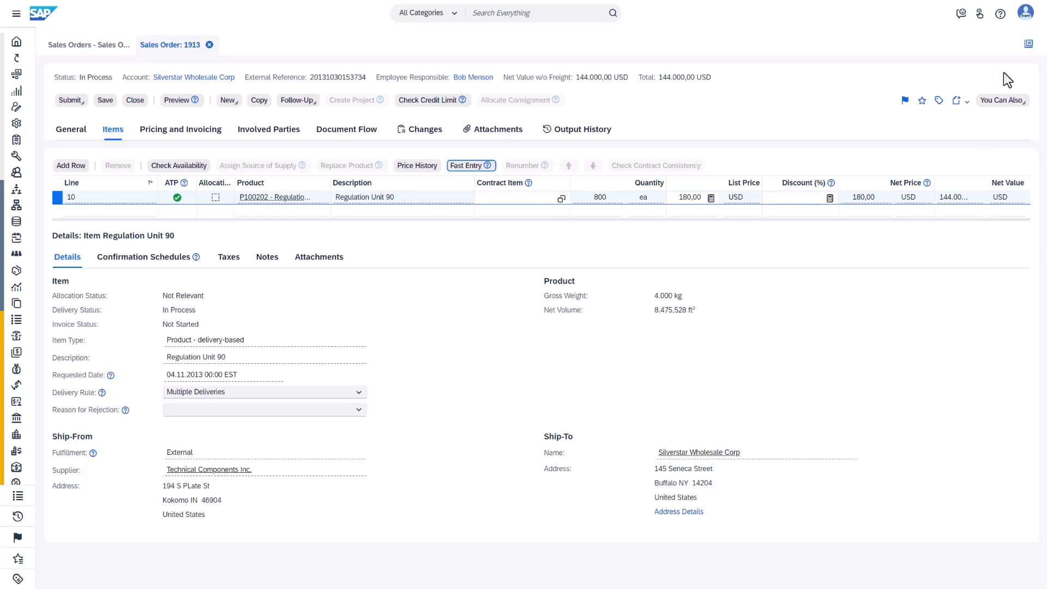
Step: Start adaptation mode on the sales order 1913 editor
left_click(1024, 18)
left_click(977, 63)
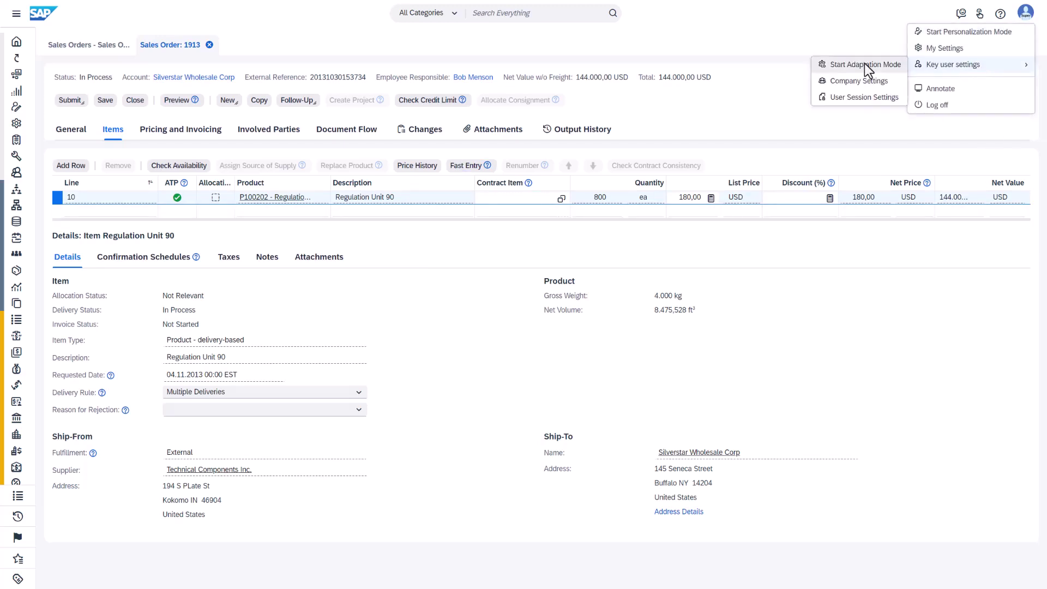
left_click(865, 64)
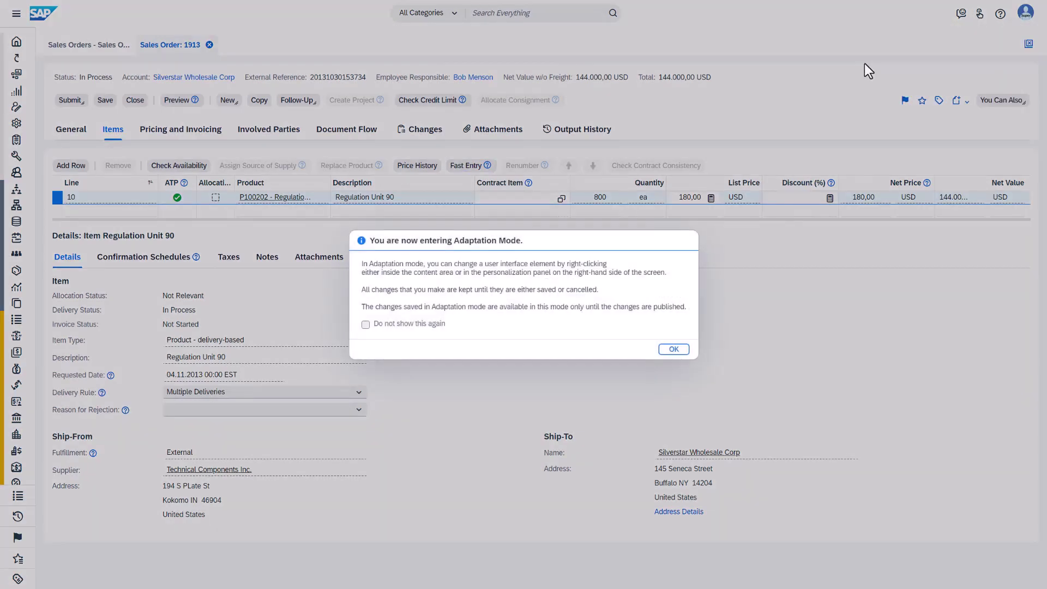
left_click(679, 347)
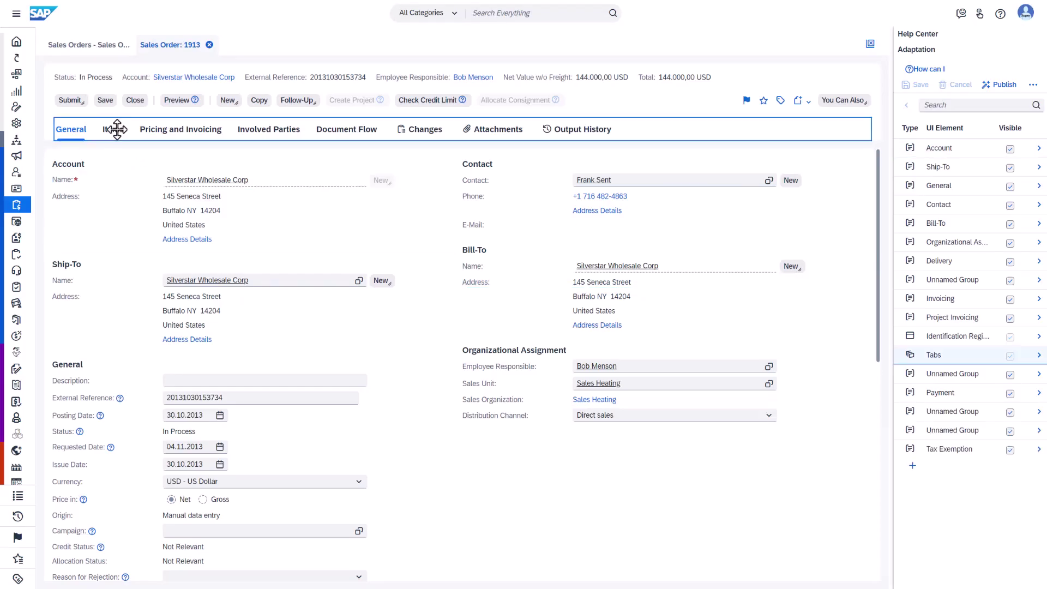
Step: Select the Items table, add empty line 20, and bring up its Custom Fields list
left_click(113, 129)
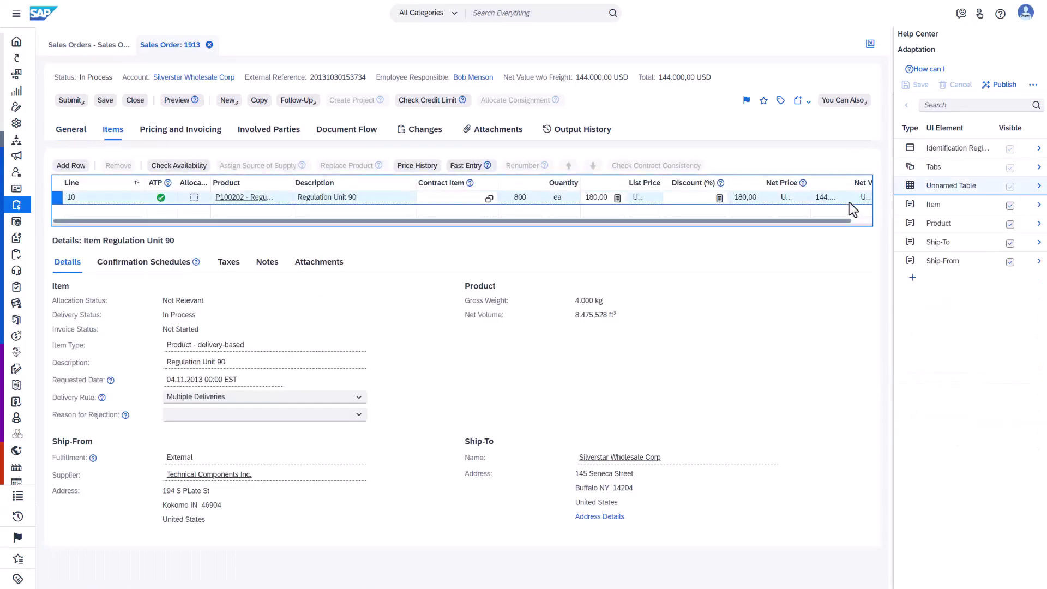
left_click(858, 221)
left_click(852, 217)
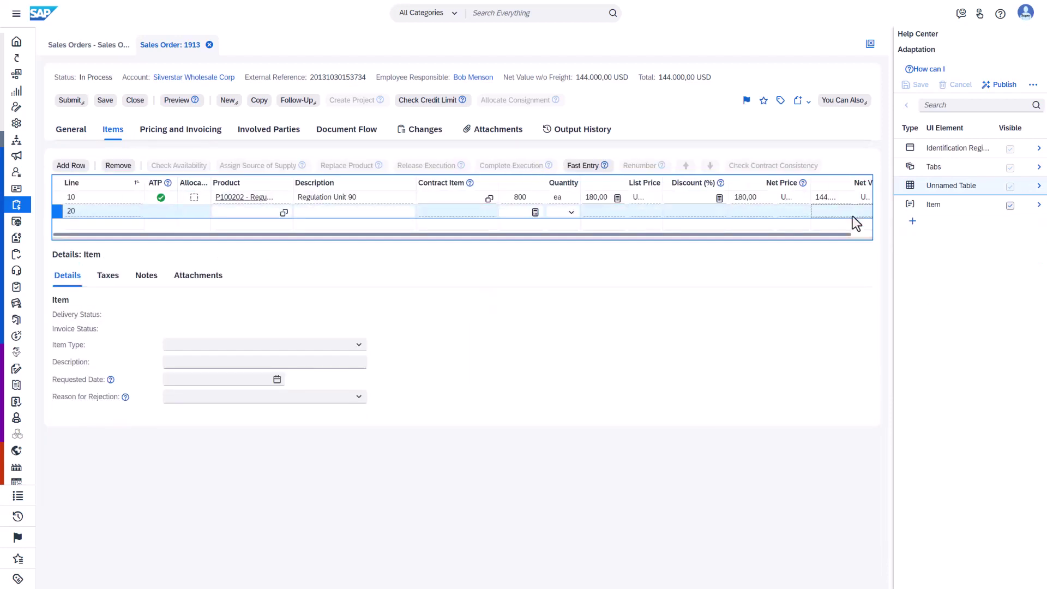
left_click_drag(847, 235, 870, 235)
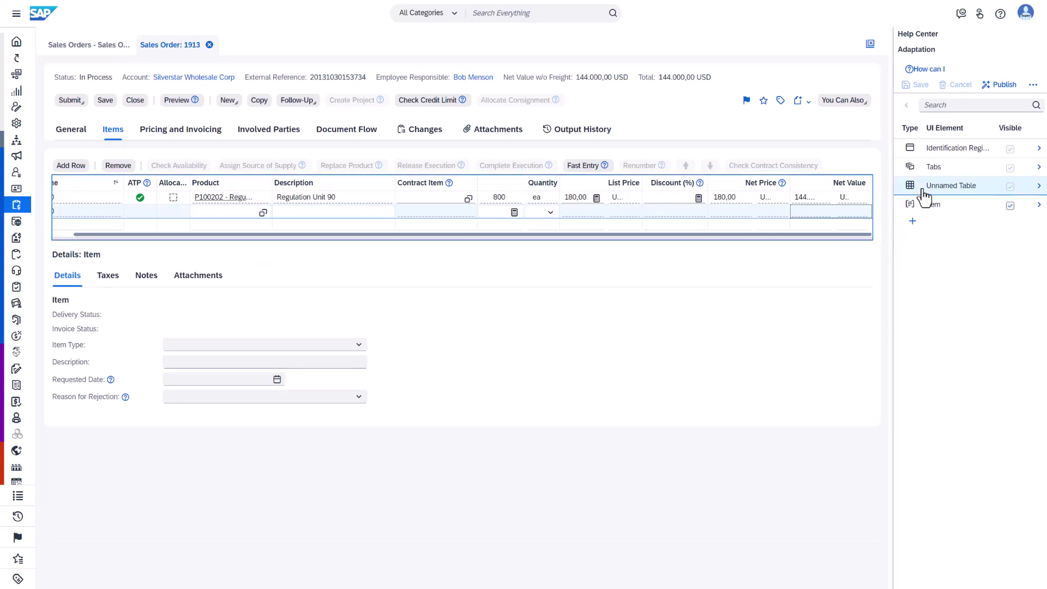
left_click(912, 221)
left_click(917, 253)
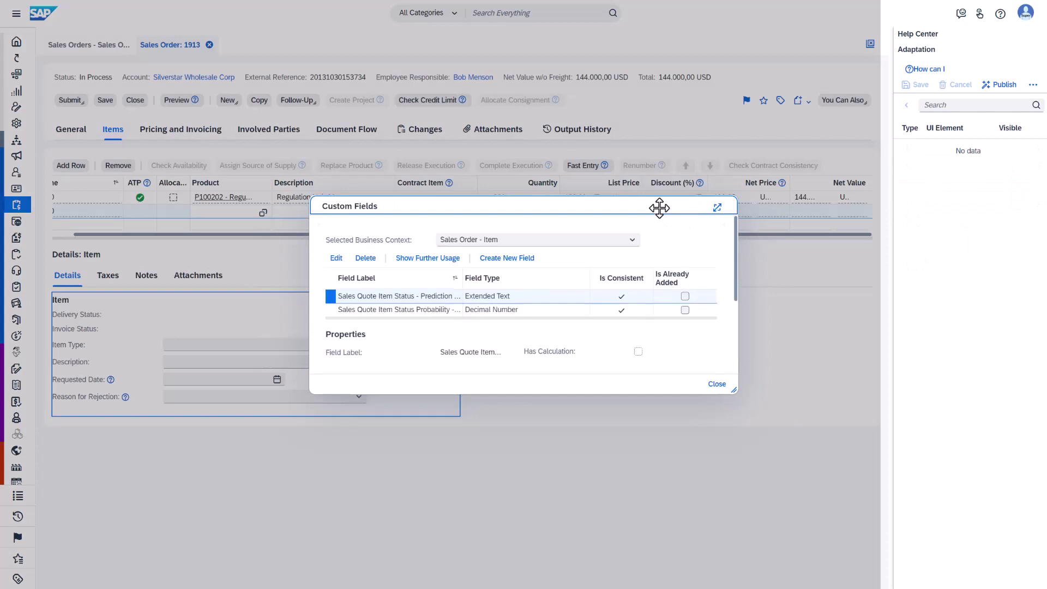
Step: Tick Is Already Added for the prediction status and probability fields, then close the list
left_click_drag(658, 205, 697, 274)
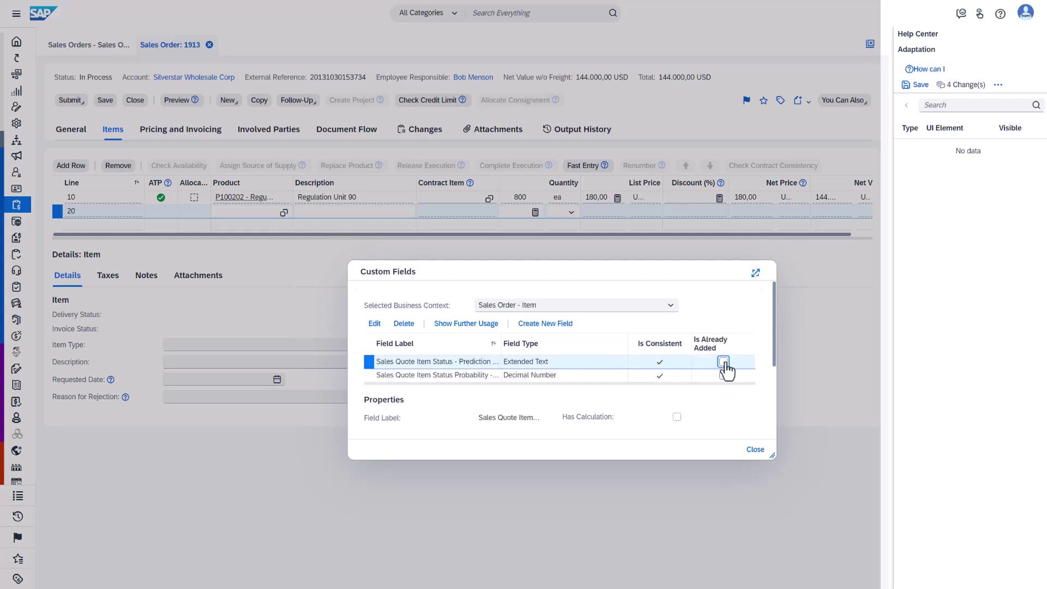
left_click(724, 363)
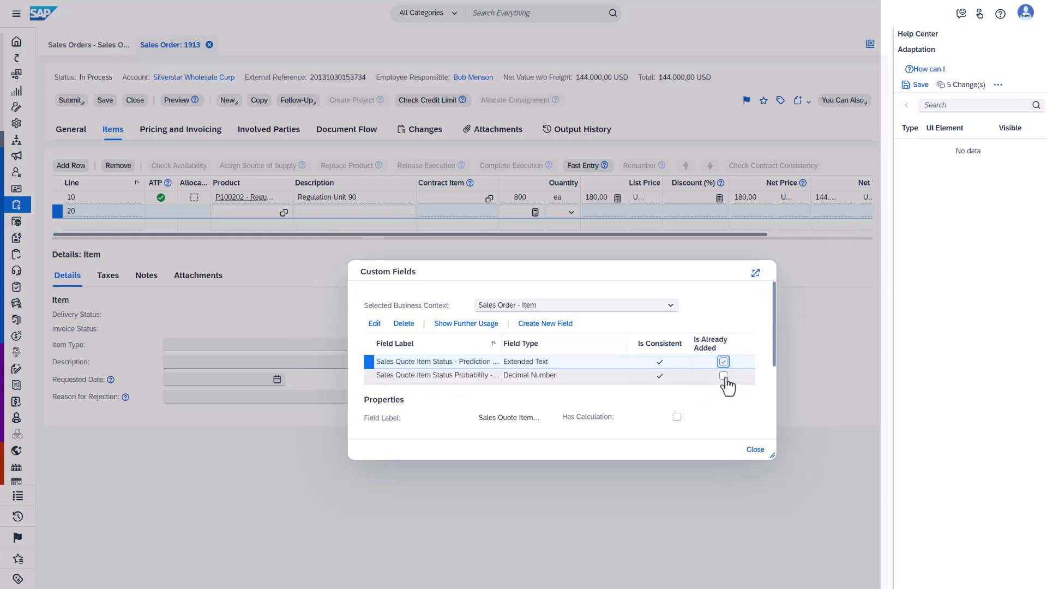
left_click(723, 375)
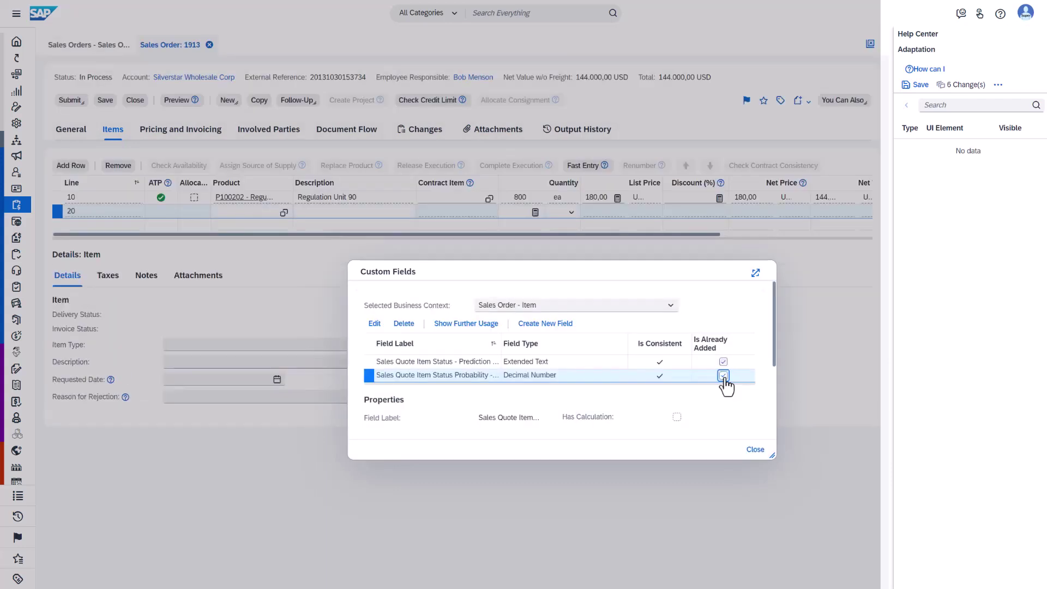
left_click(753, 451)
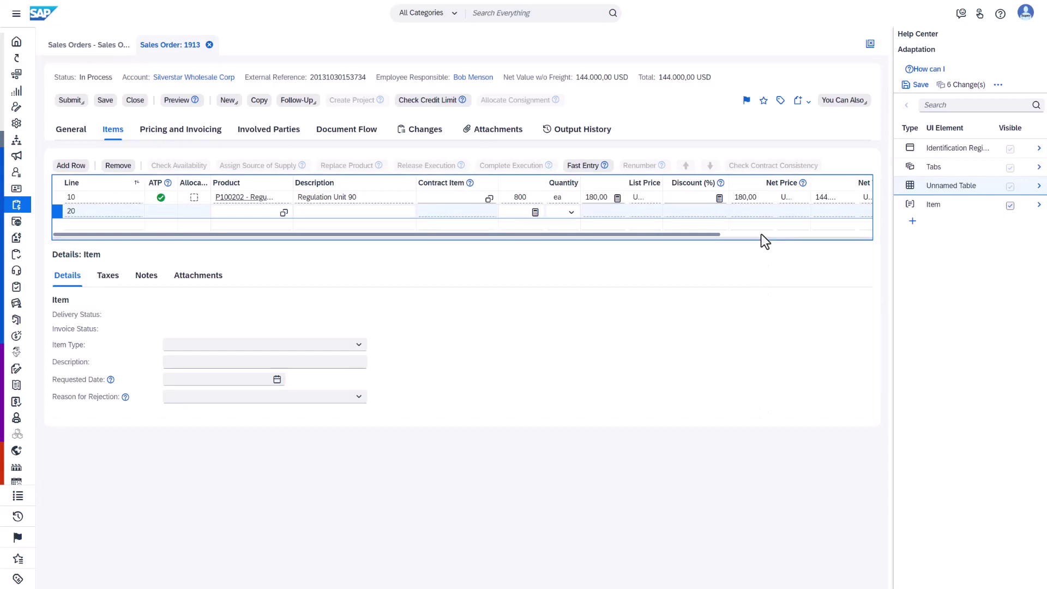
Step: Save and confirm the items-table adaptation with the two Sales Quote Item status columns
left_click(761, 234)
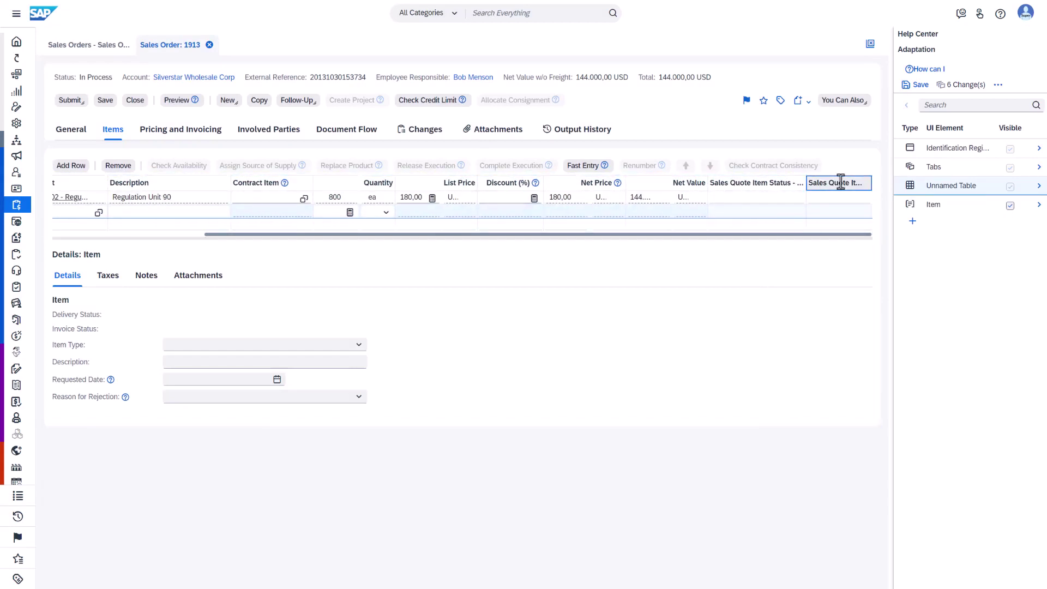
left_click(920, 85)
left_click(581, 327)
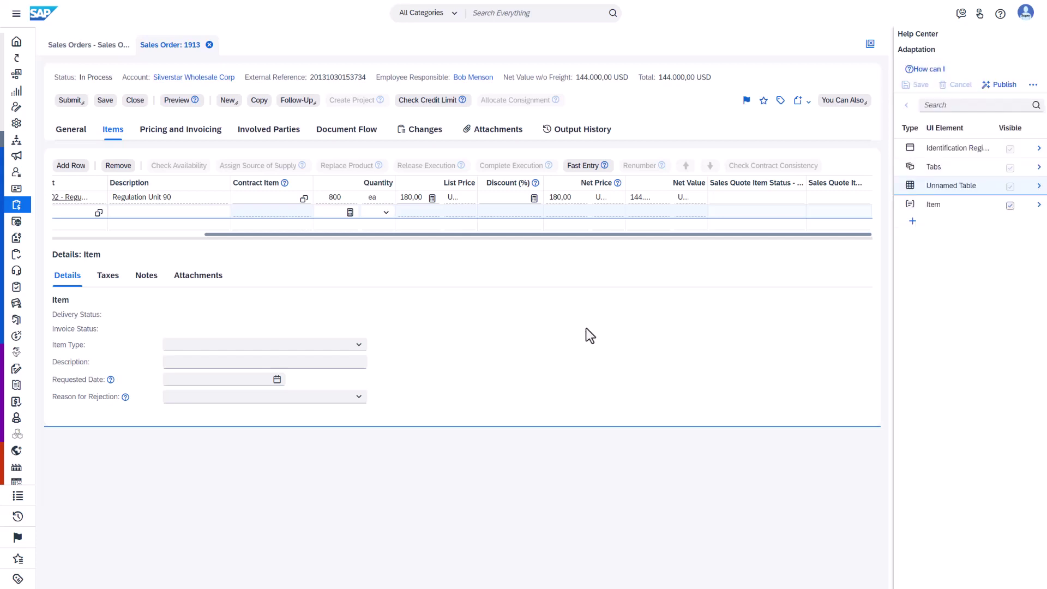
Step: Publish the adapted items table, stop adaptation mode, and check sales order 1913's Items tab
left_click(1002, 86)
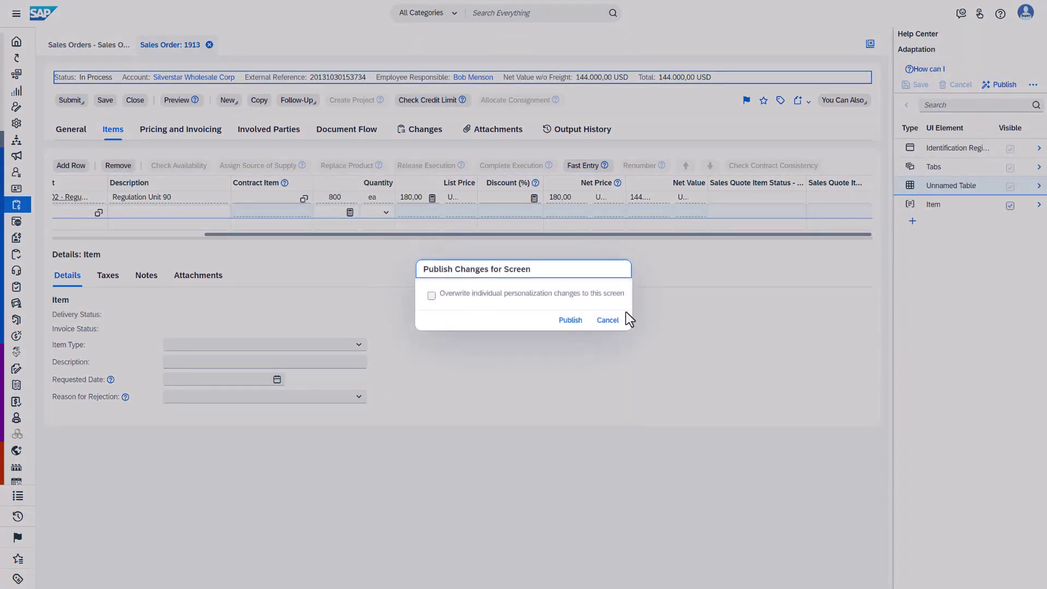
left_click(571, 321)
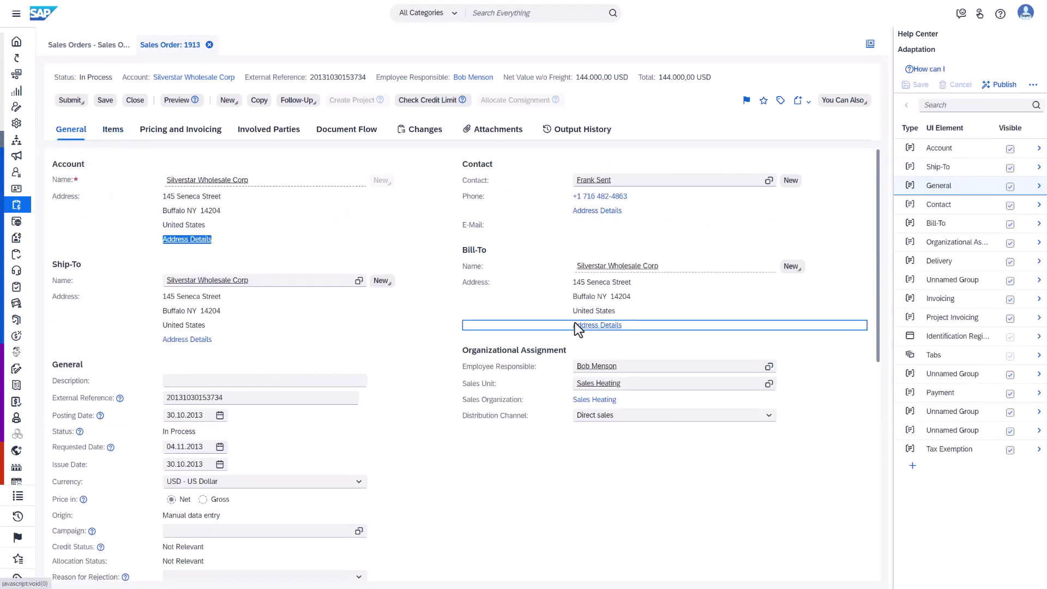
left_click(1025, 12)
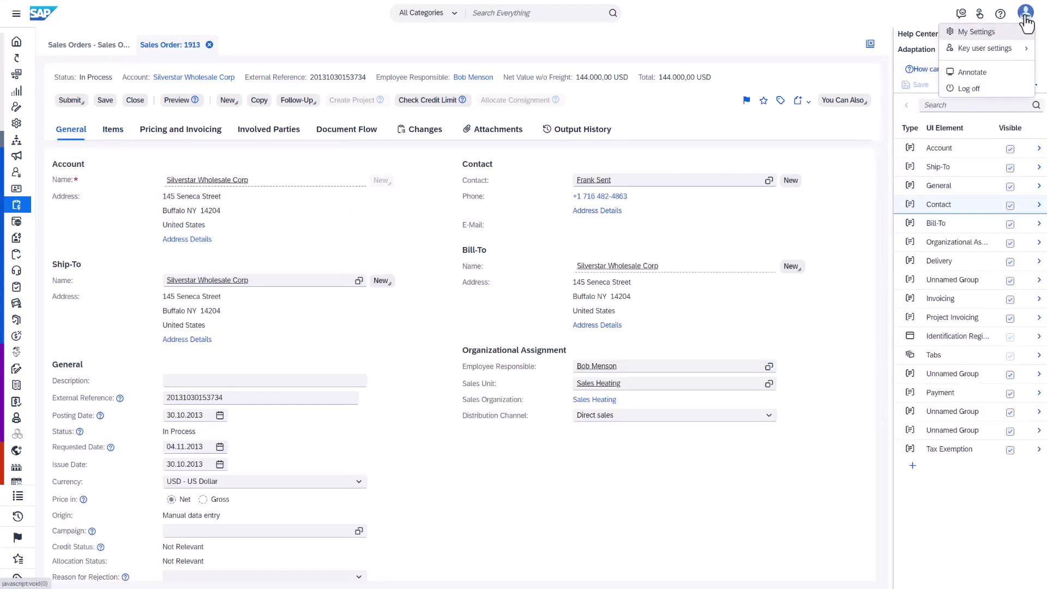
mouse_move(966, 50)
left_click(904, 48)
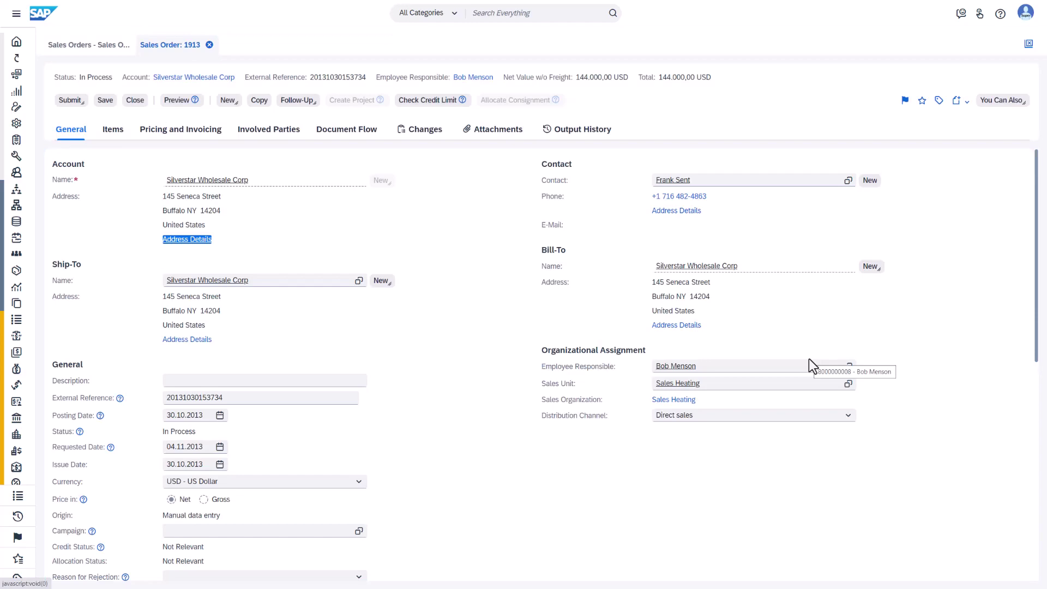
left_click(112, 129)
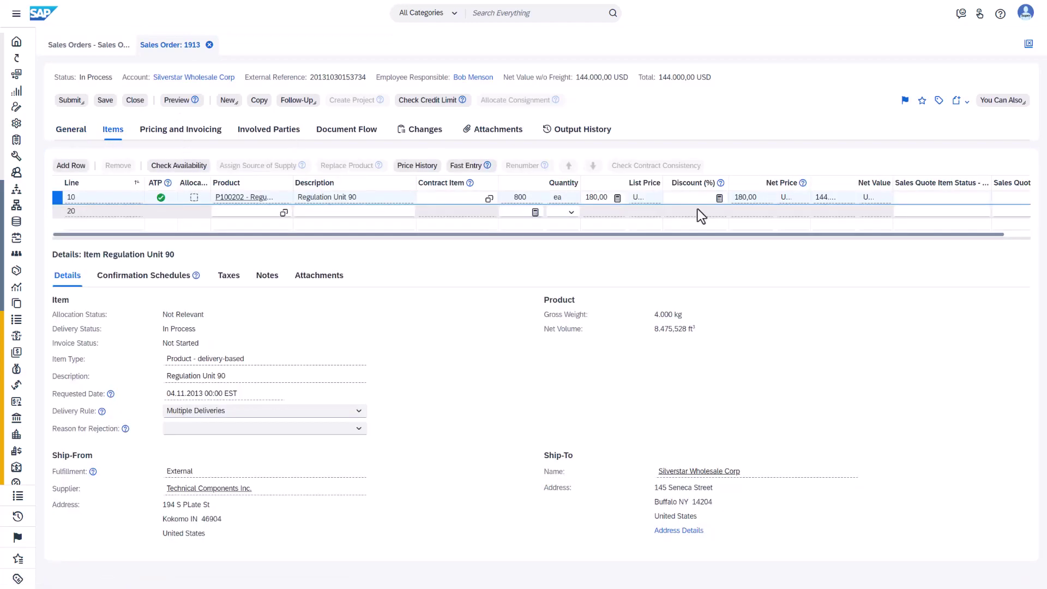
left_click(952, 226)
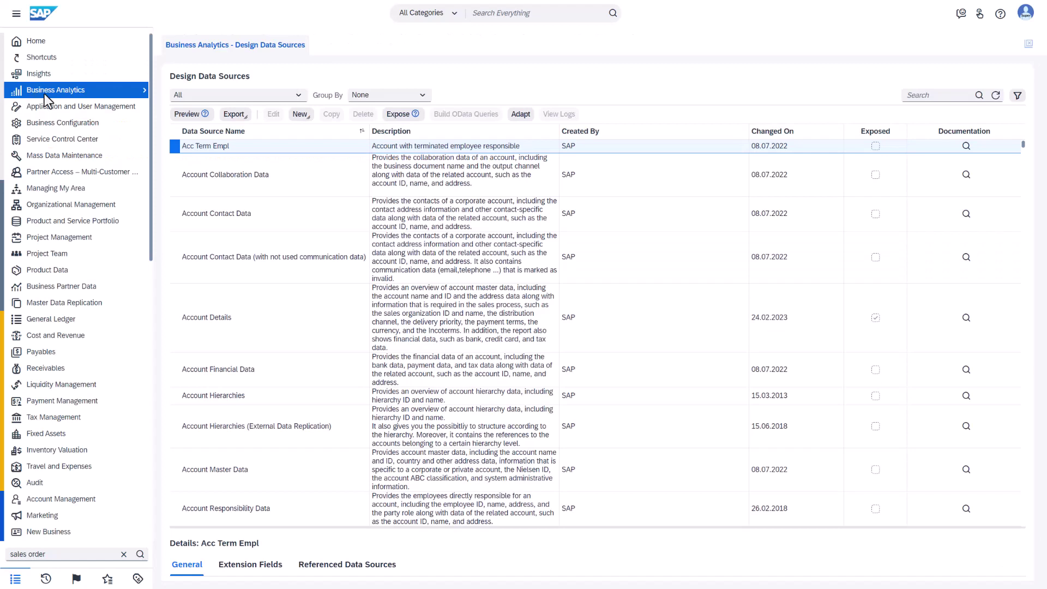
Step: Go to Business Analytics > Design Data Sources and bring up the avatar menu
mouse_move(143, 88)
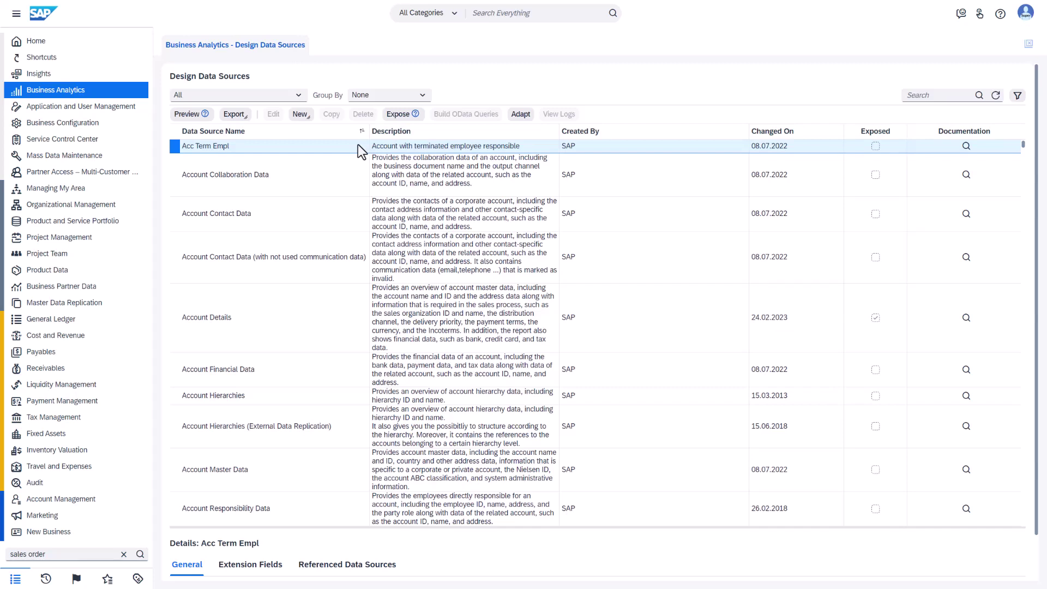
left_click(1027, 16)
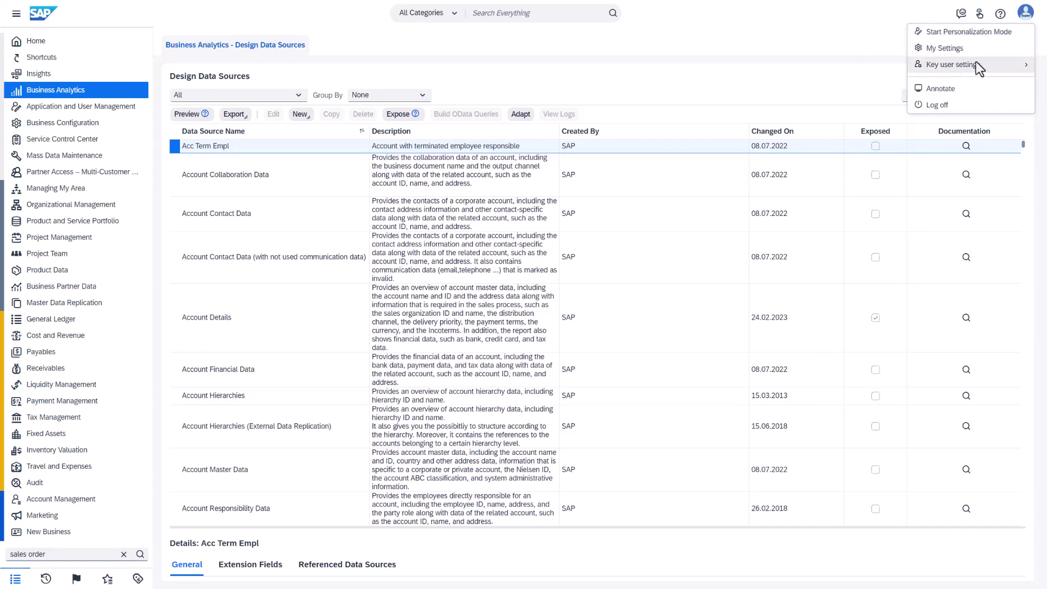
mouse_move(951, 65)
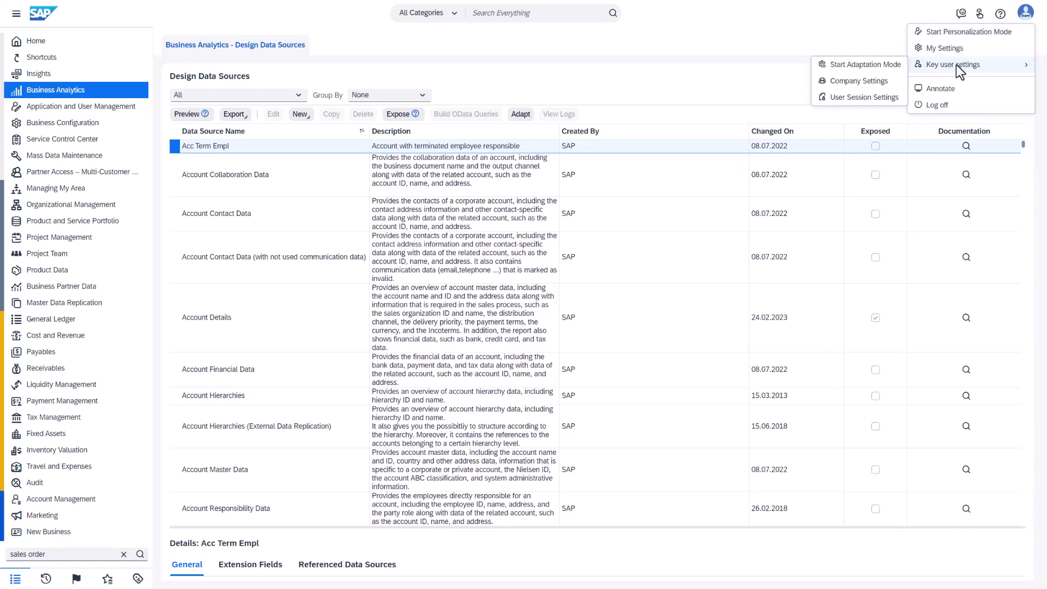
Step: In personalization mode, add Data Source Type and Data Source ID columns and save the layout
left_click(951, 33)
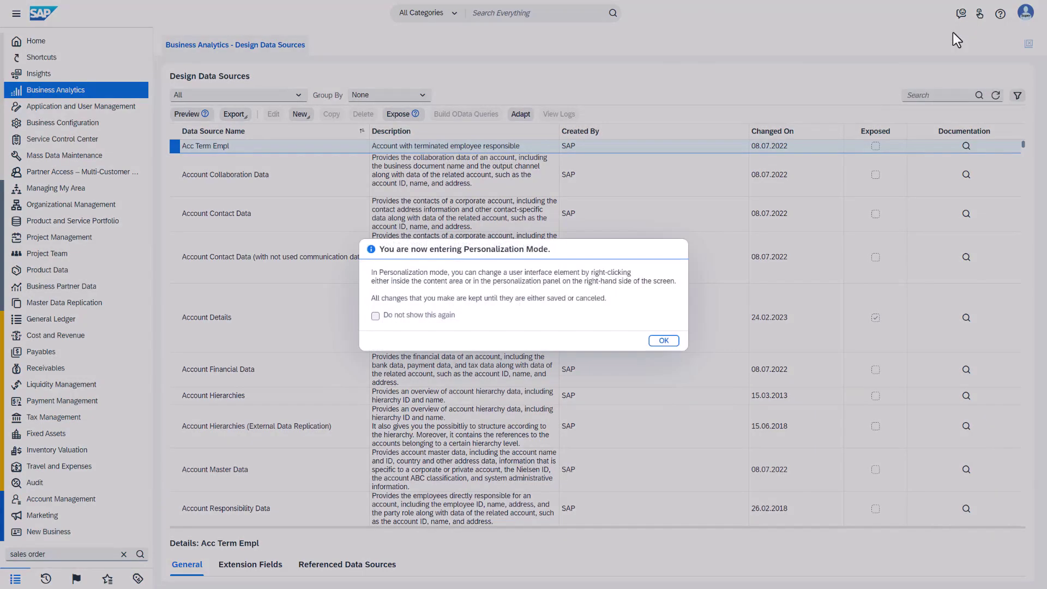
left_click(671, 341)
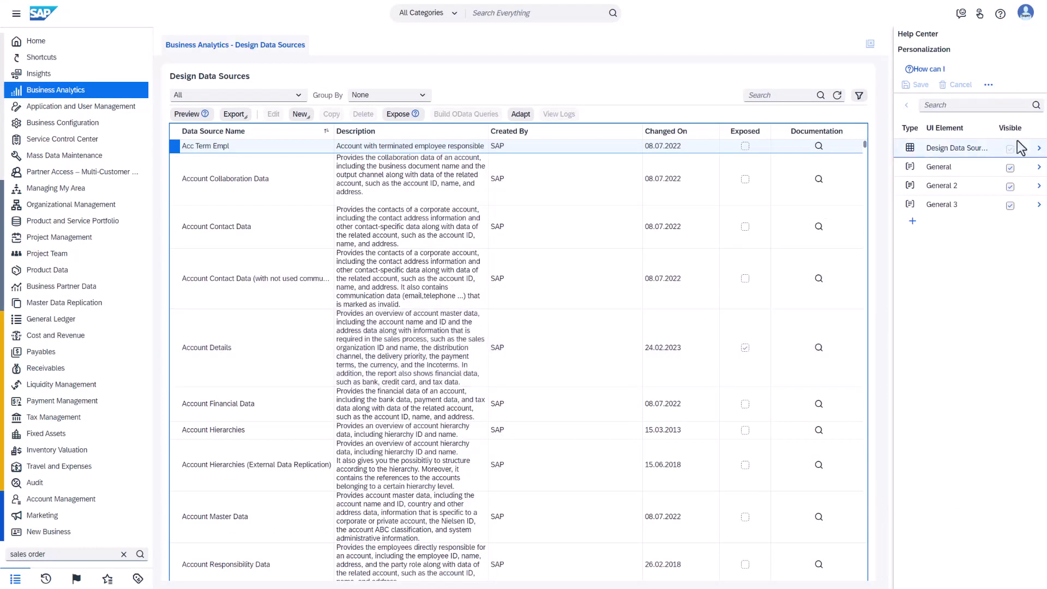
left_click(1038, 152)
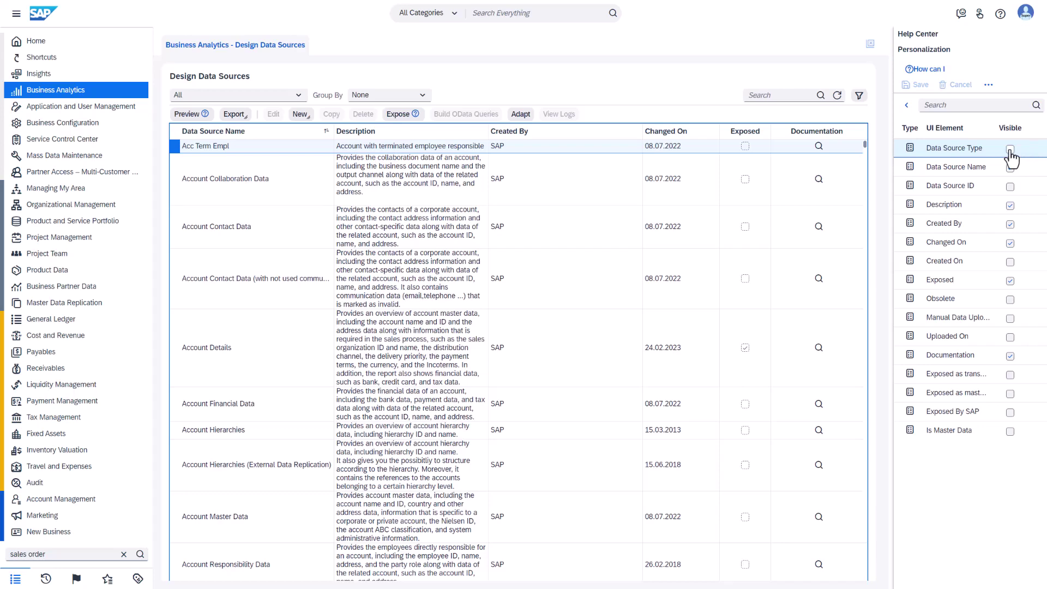
left_click(1010, 149)
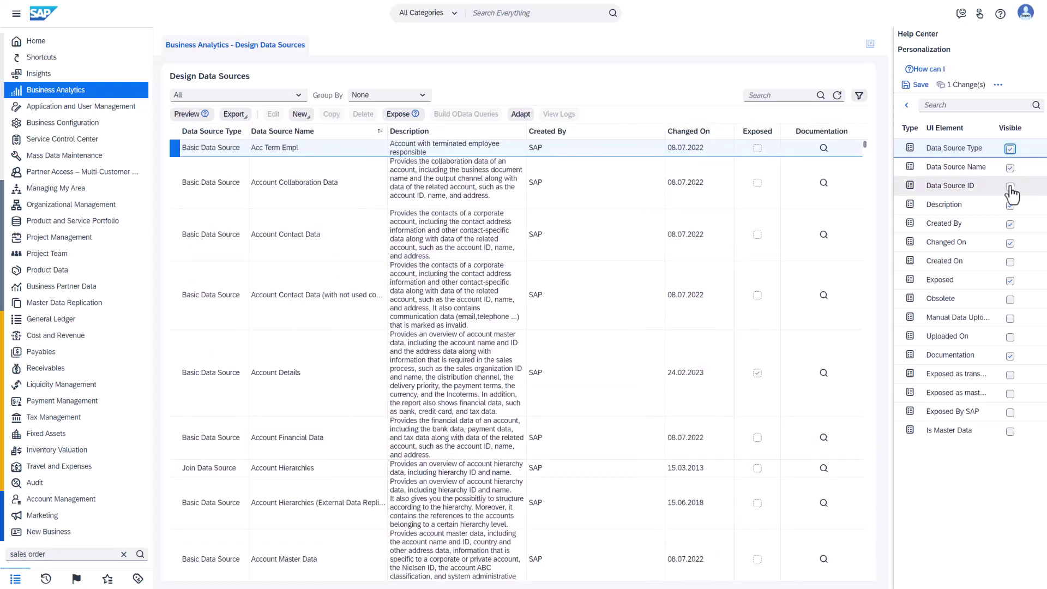
left_click(1009, 187)
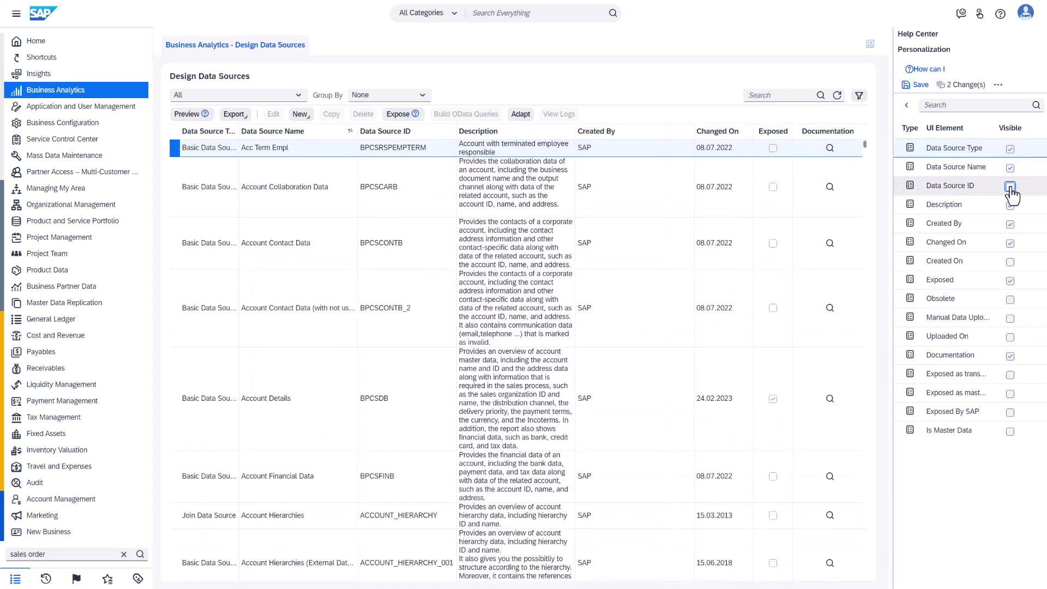
left_click(925, 87)
left_click(579, 325)
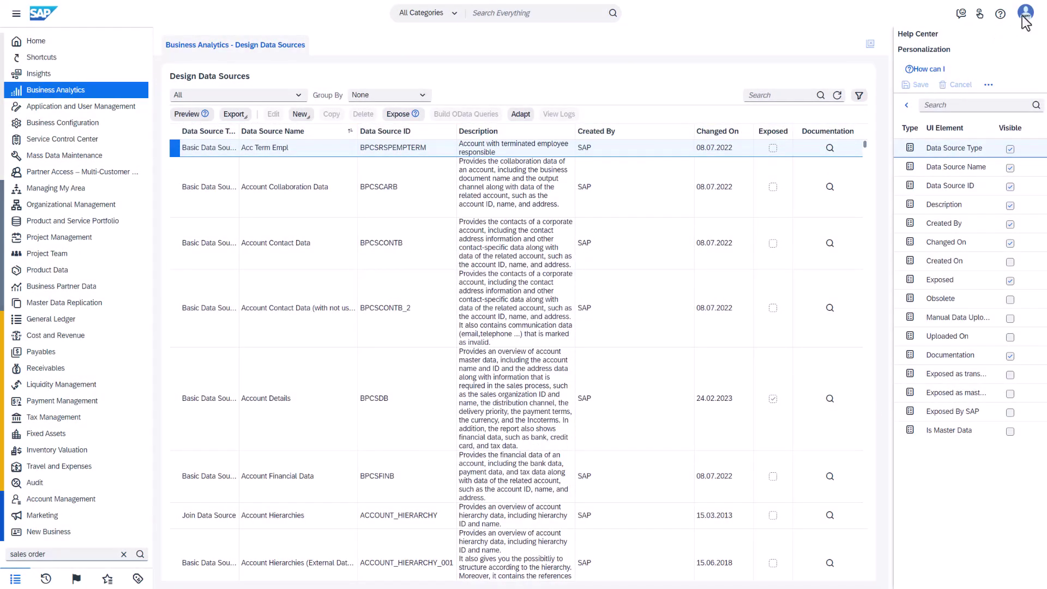
left_click(1024, 12)
Step: Stop personalization mode on the Design Data Sources list
left_click(955, 34)
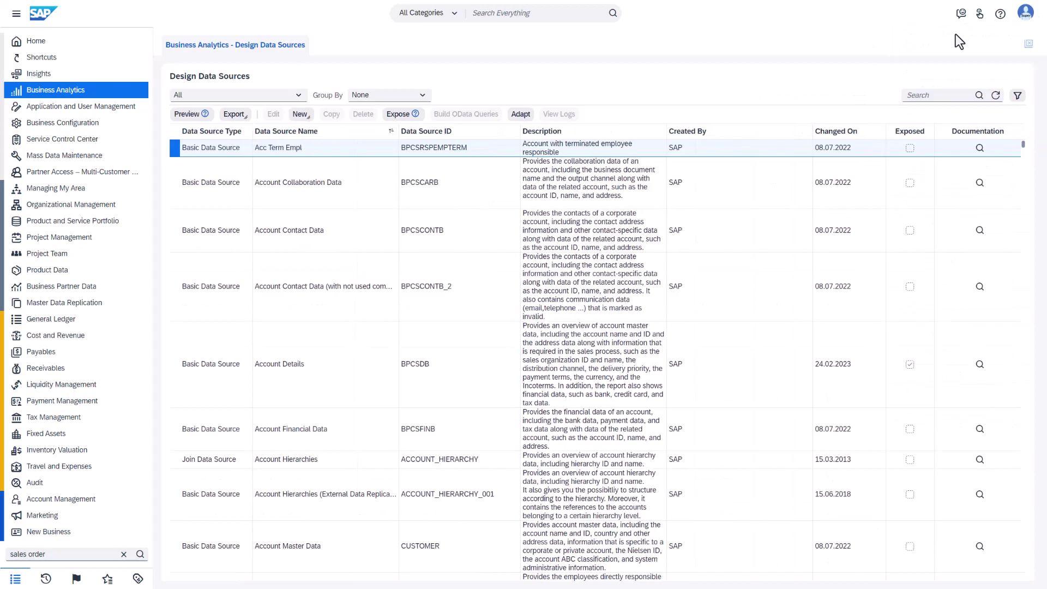
scroll(248, 391, "down", 1)
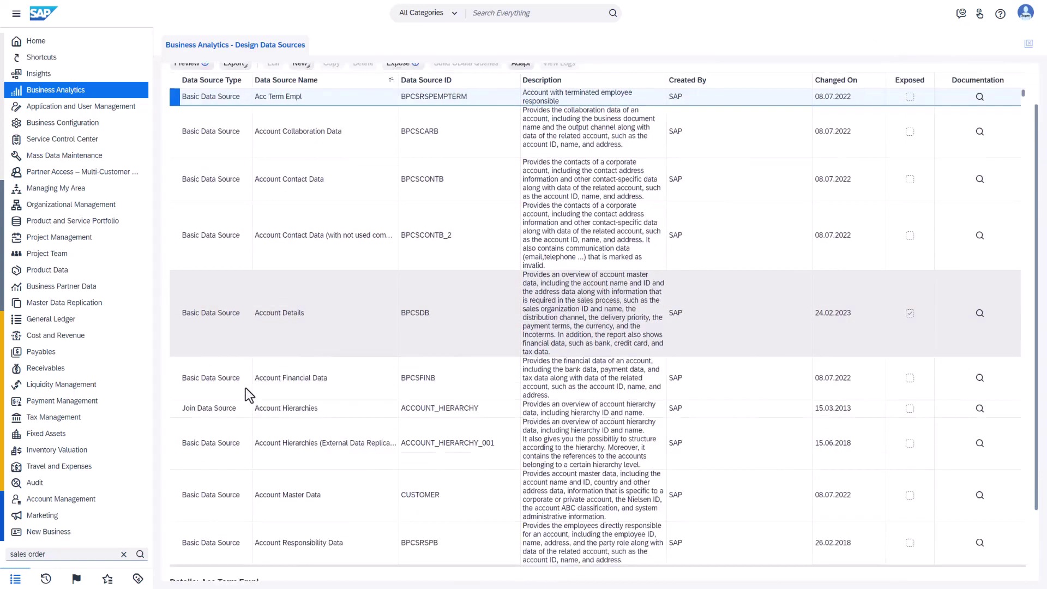
scroll(246, 387, "up", 1)
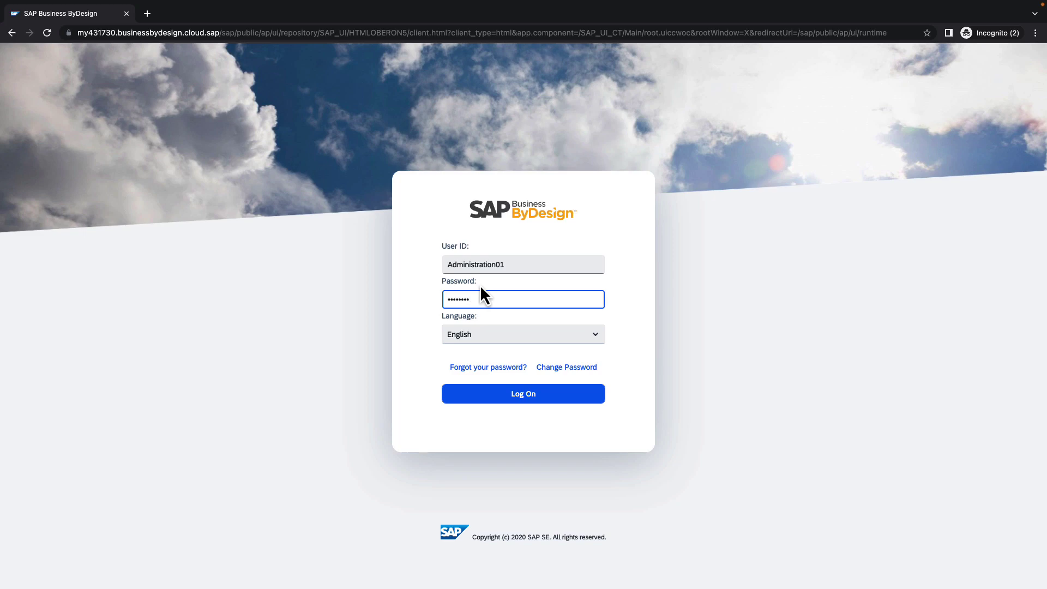
Step: Log on, filter navigation by 'perso', and start Hire Employee under Personnel Administration's United States regular tasks
left_click(499, 397)
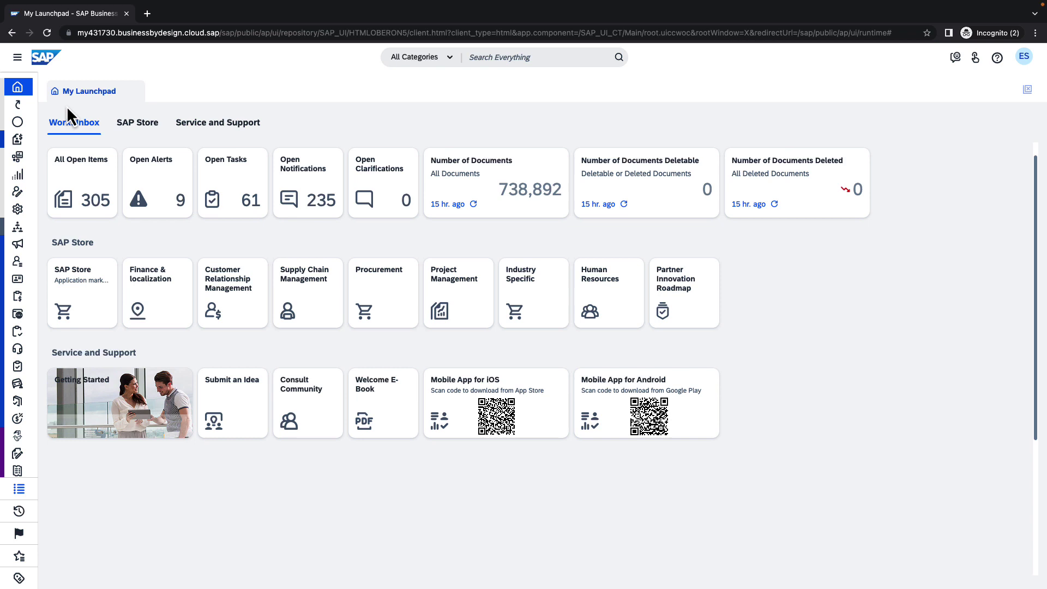
left_click(18, 61)
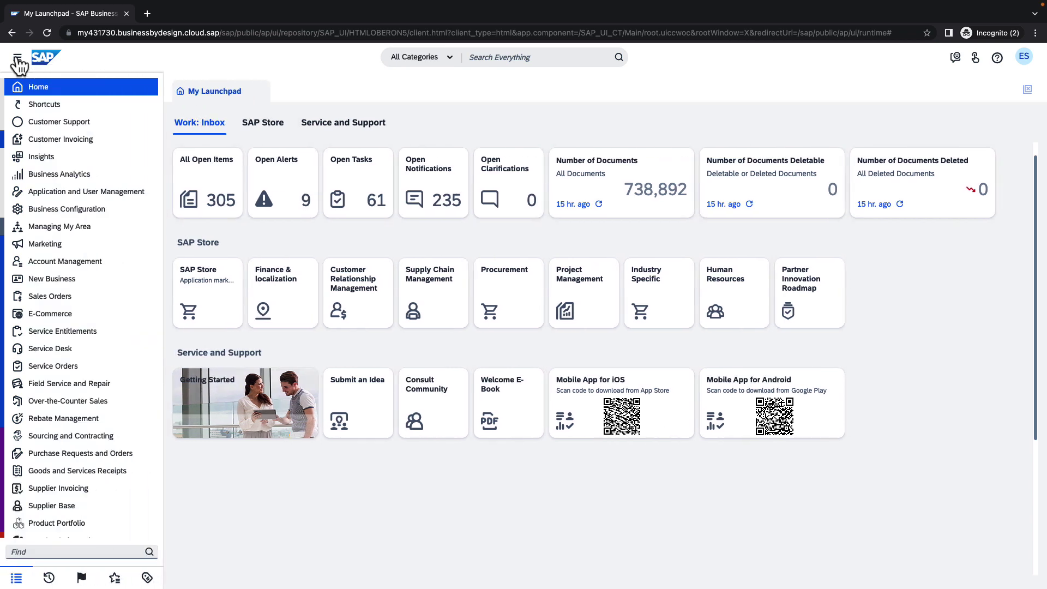
left_click(35, 551)
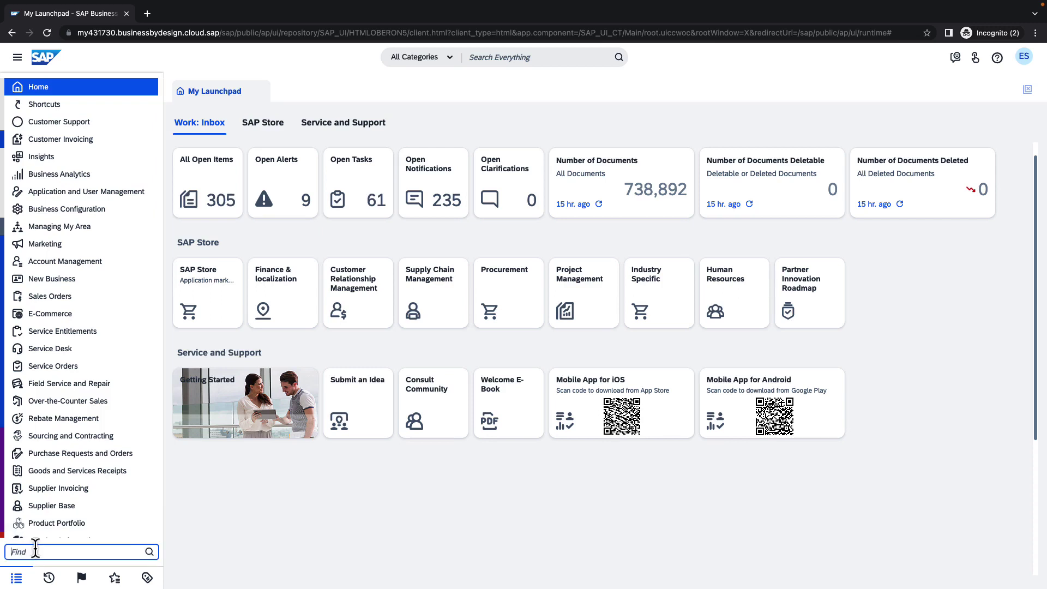
type("perso")
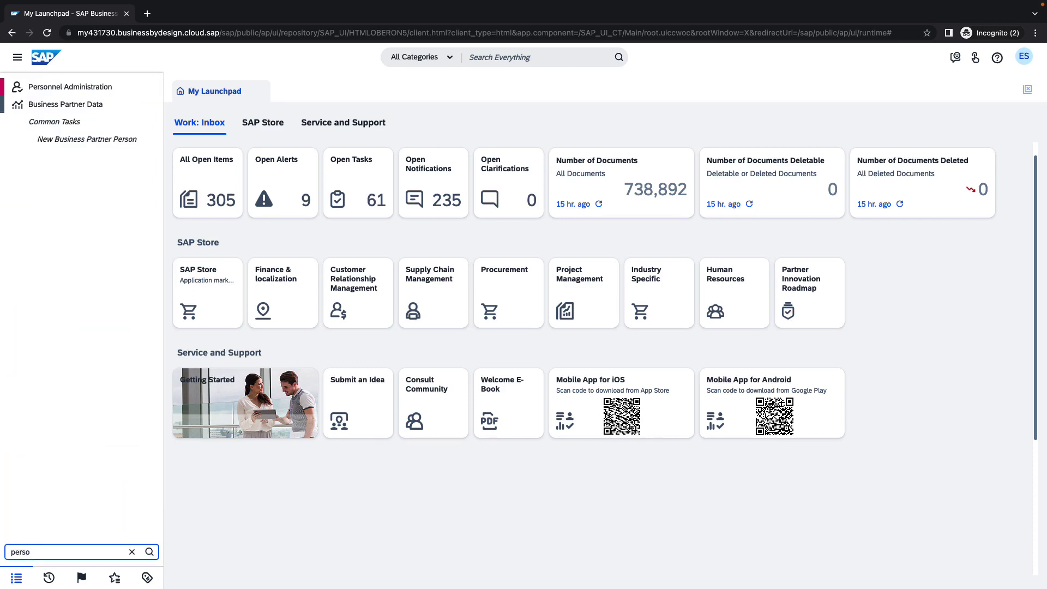
left_click(90, 85)
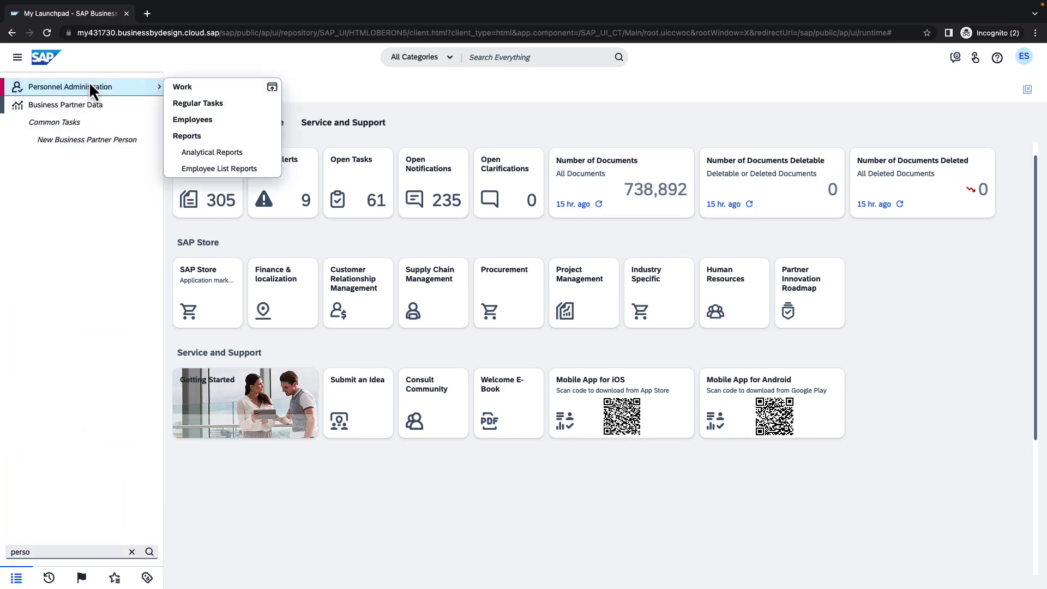
left_click(197, 104)
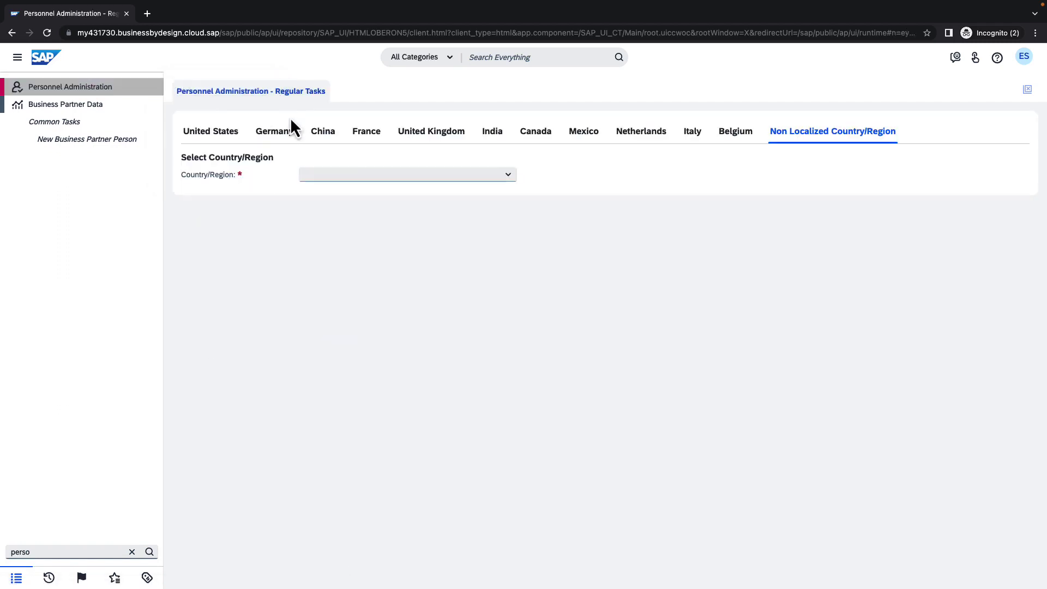
left_click(230, 133)
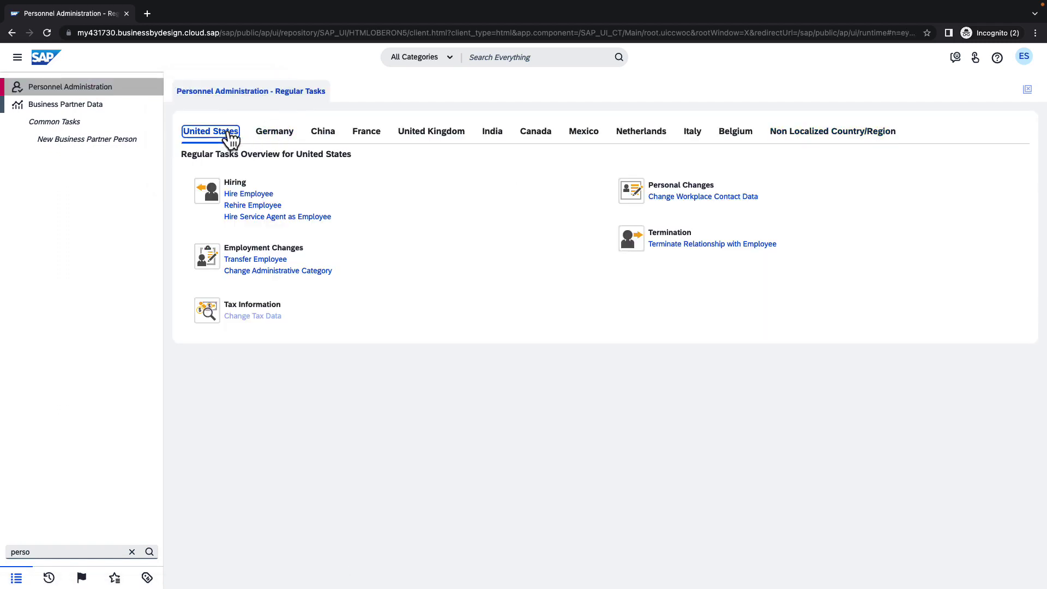
left_click(257, 196)
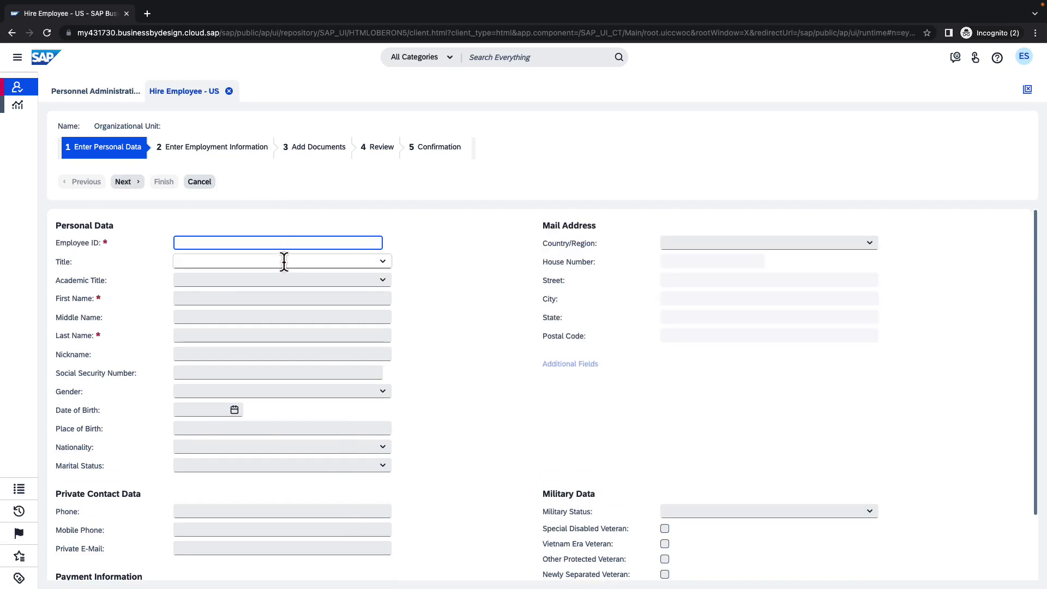
Step: Enter employee ID E2201, first name ML and last name Demo
type("E2201")
left_click(253, 298)
type("ML")
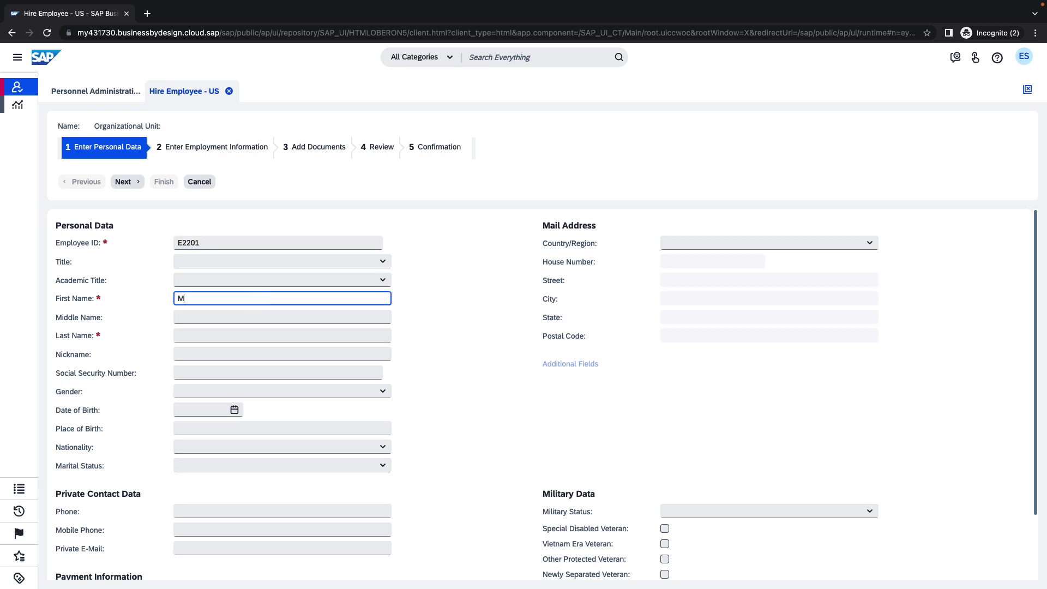
left_click(246, 335)
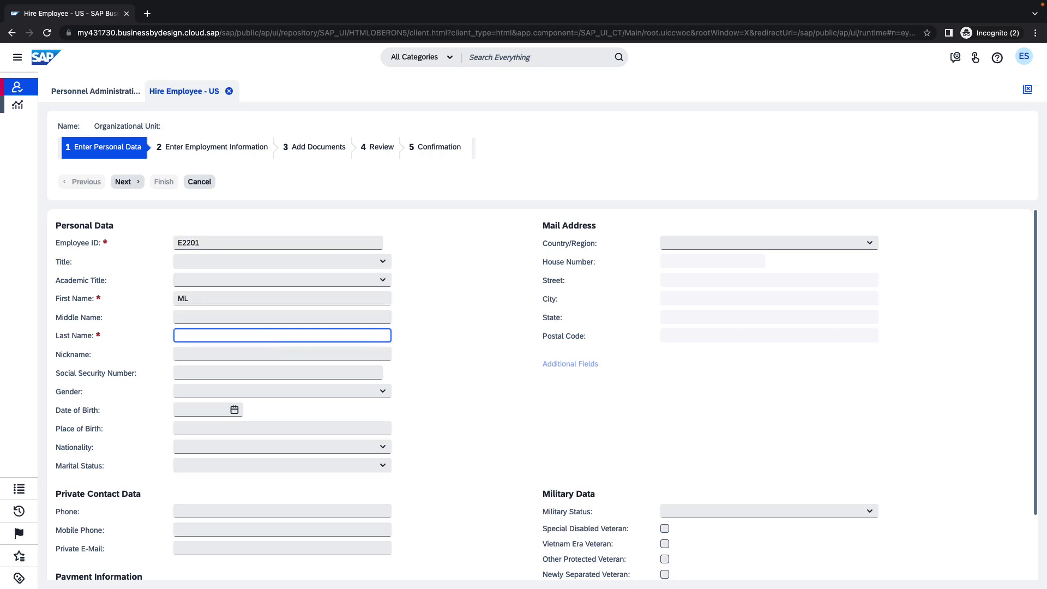
type("Demo")
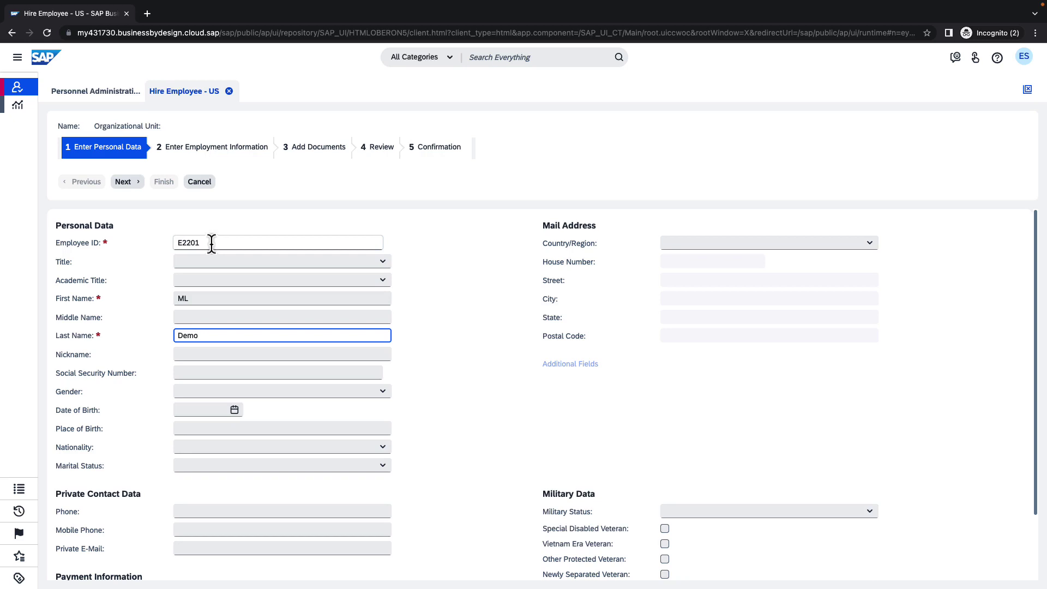
Step: Glance at the Employees list, return to the Hire Employee form, and advance to employment information
left_click(24, 90)
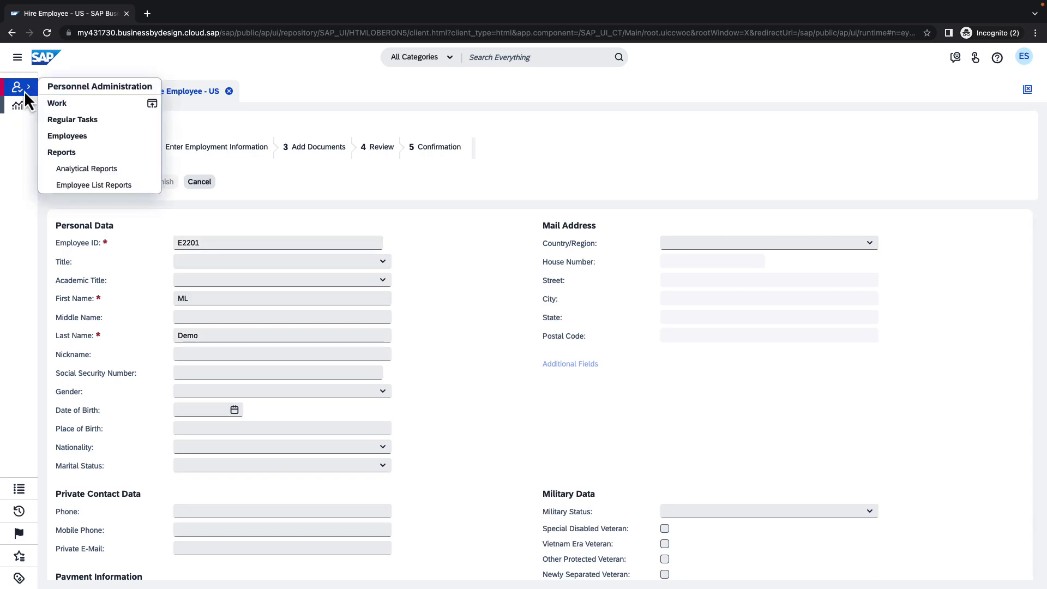
left_click(75, 136)
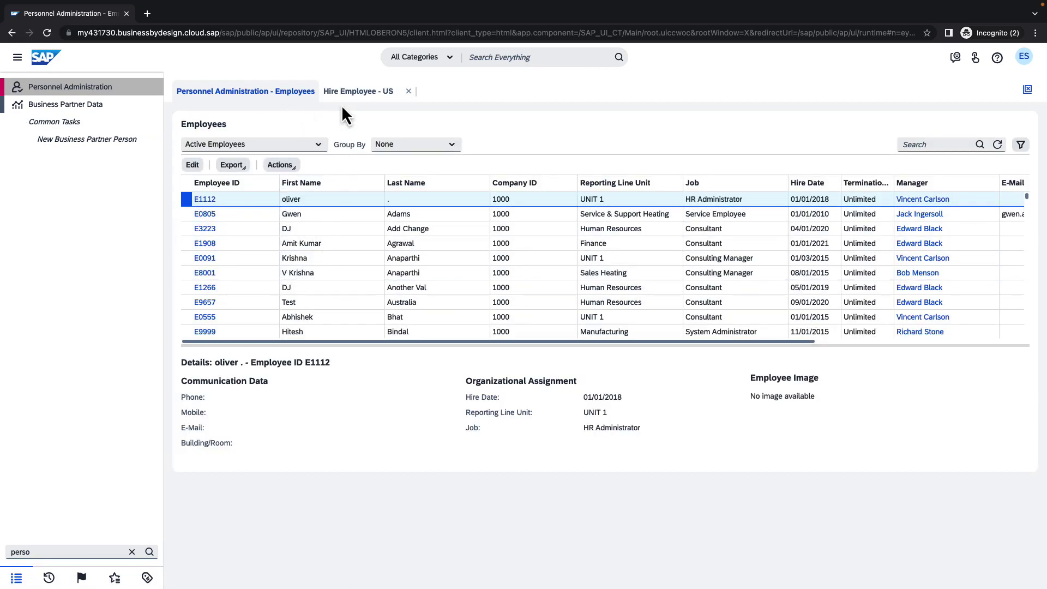
left_click(344, 95)
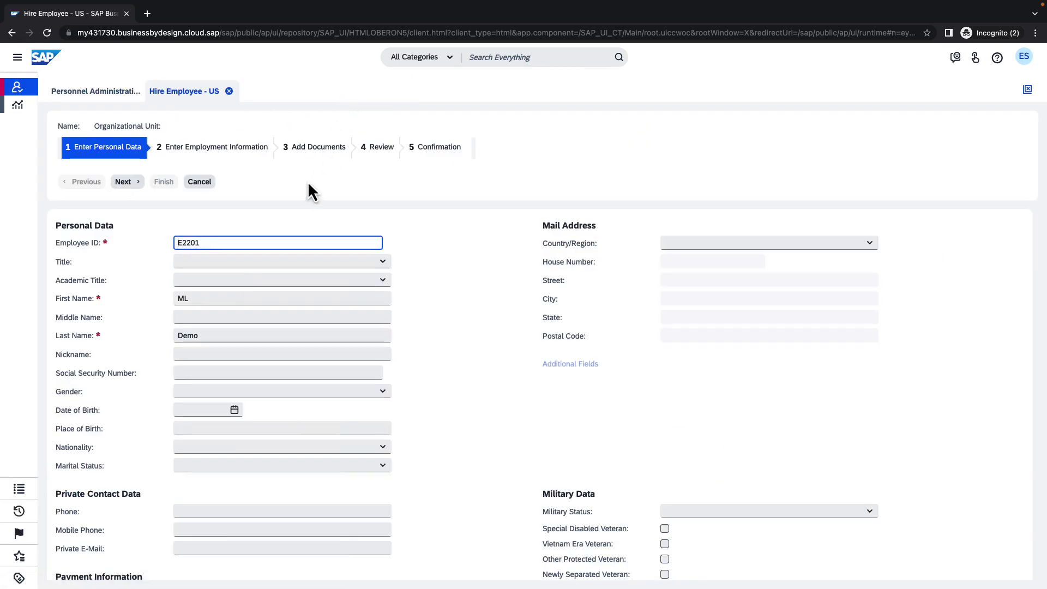
left_click(123, 184)
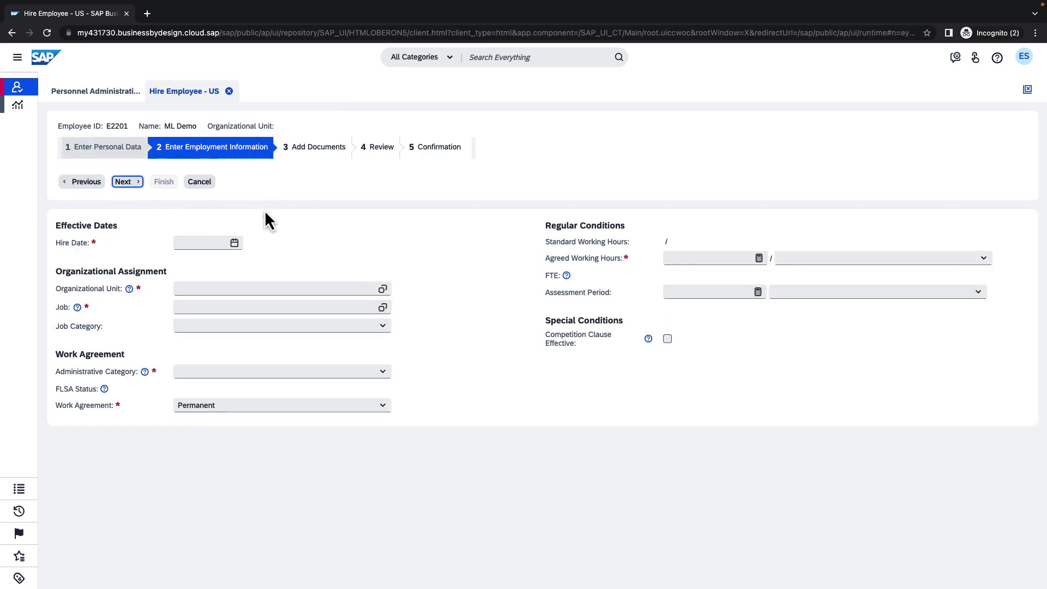
Step: Set the hire date to 01/02/2023
left_click(235, 243)
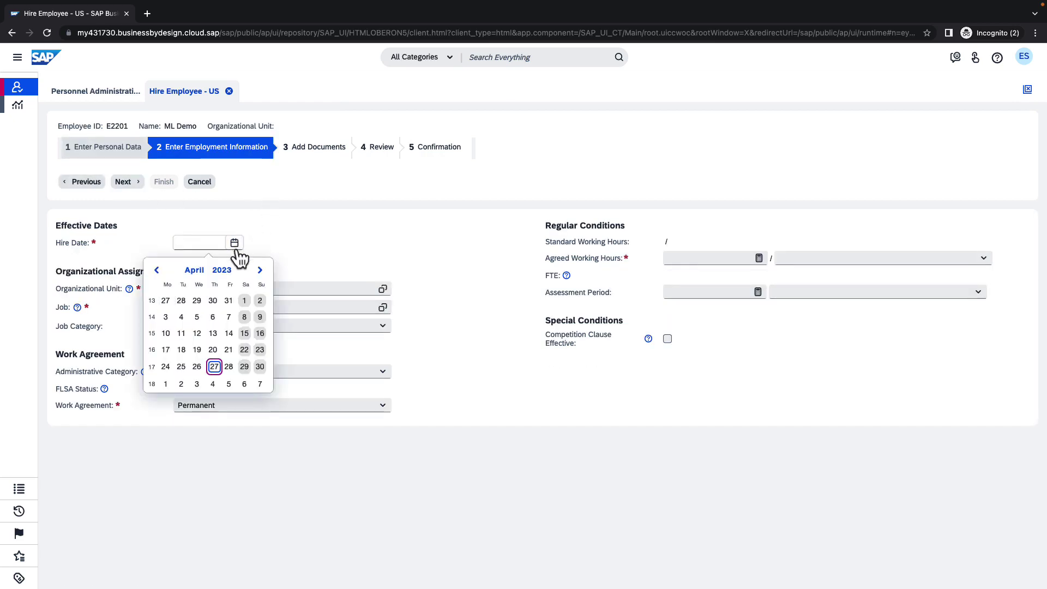
left_click(156, 270)
left_click(157, 269)
left_click(156, 270)
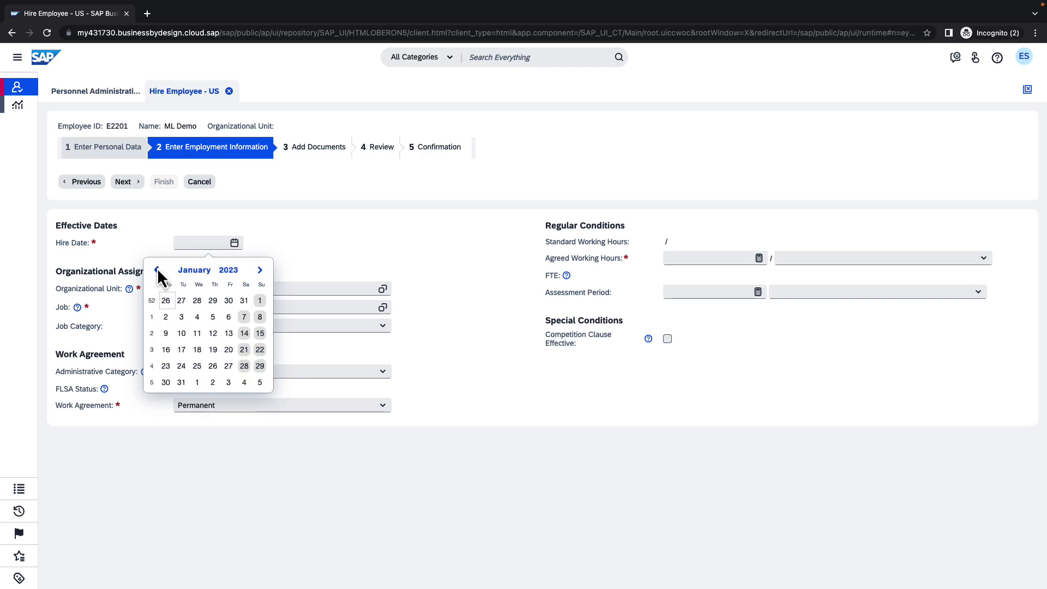
left_click(166, 317)
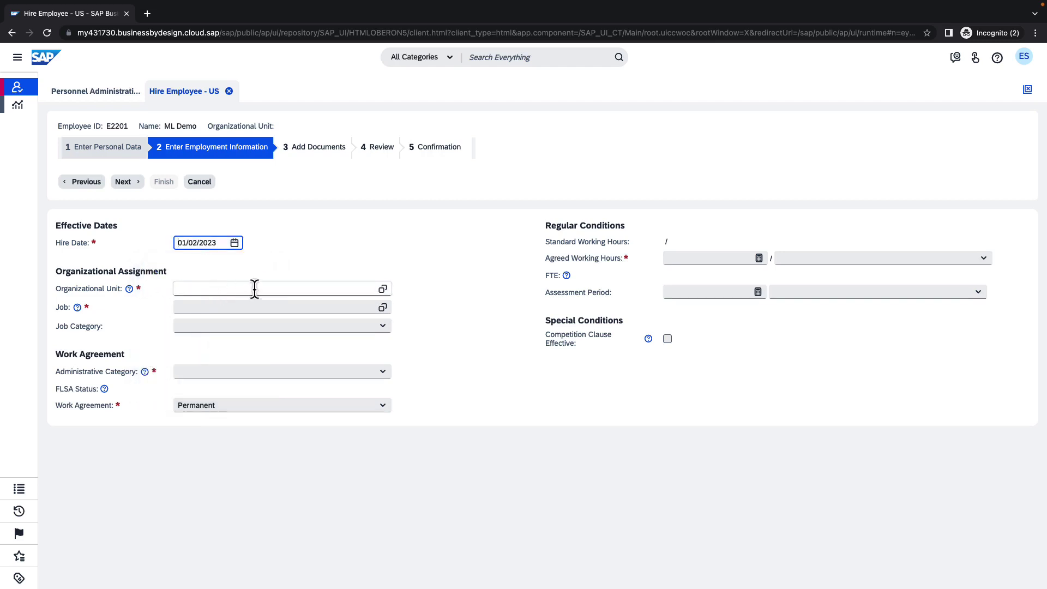
Step: Assign organizational unit P1110 Sales Heating and job Consultant
left_click(382, 289)
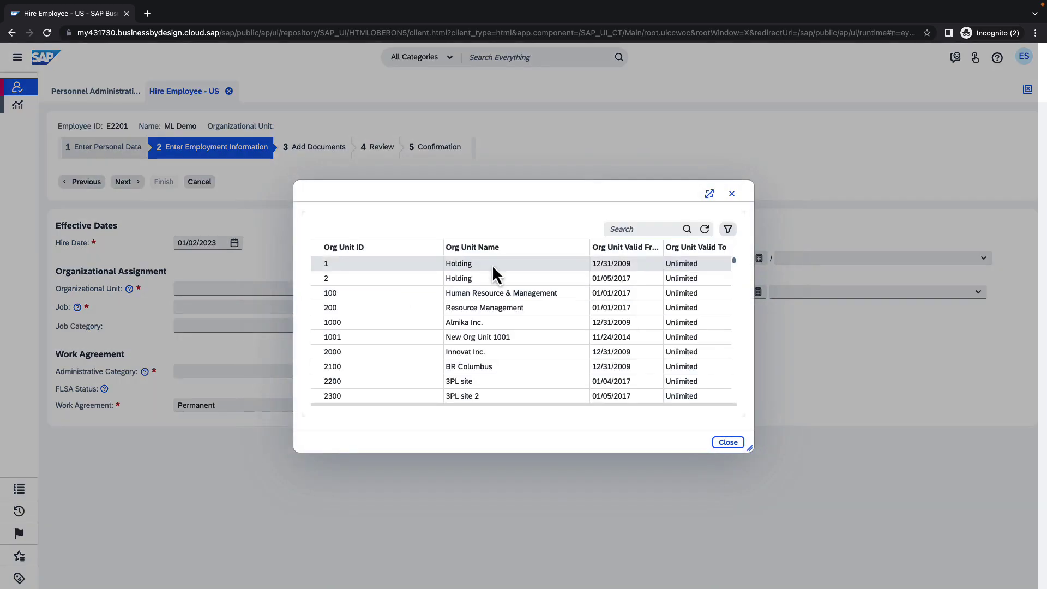
left_click(626, 229)
type("sale")
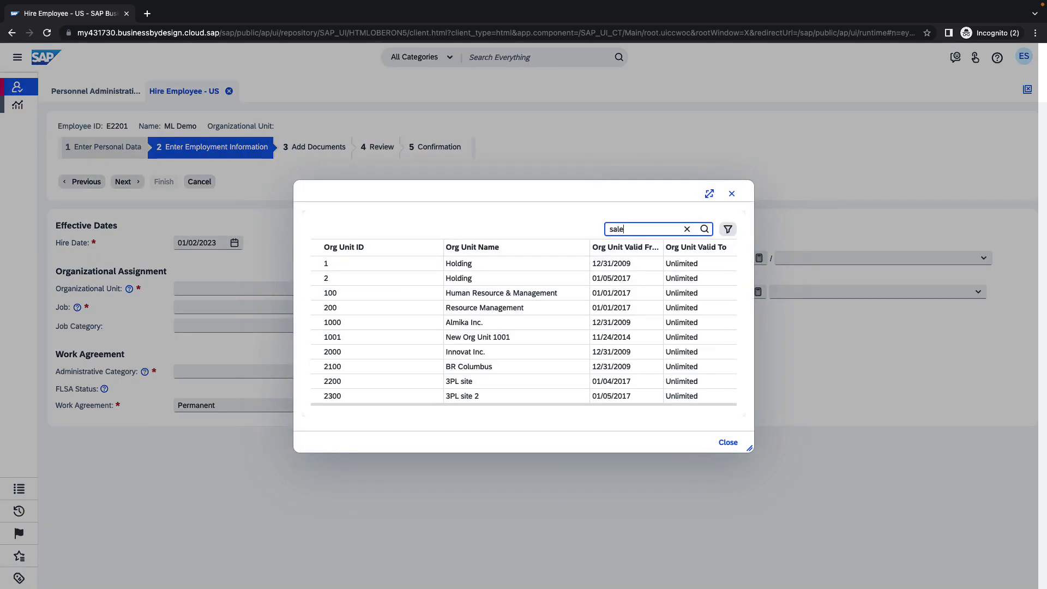
type("s heat*")
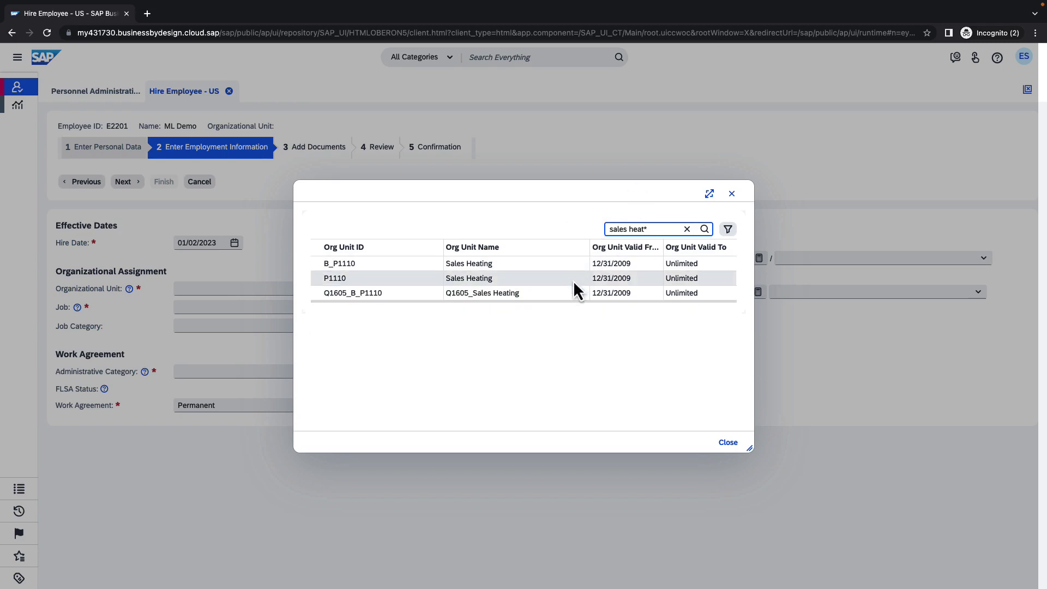
left_click(573, 279)
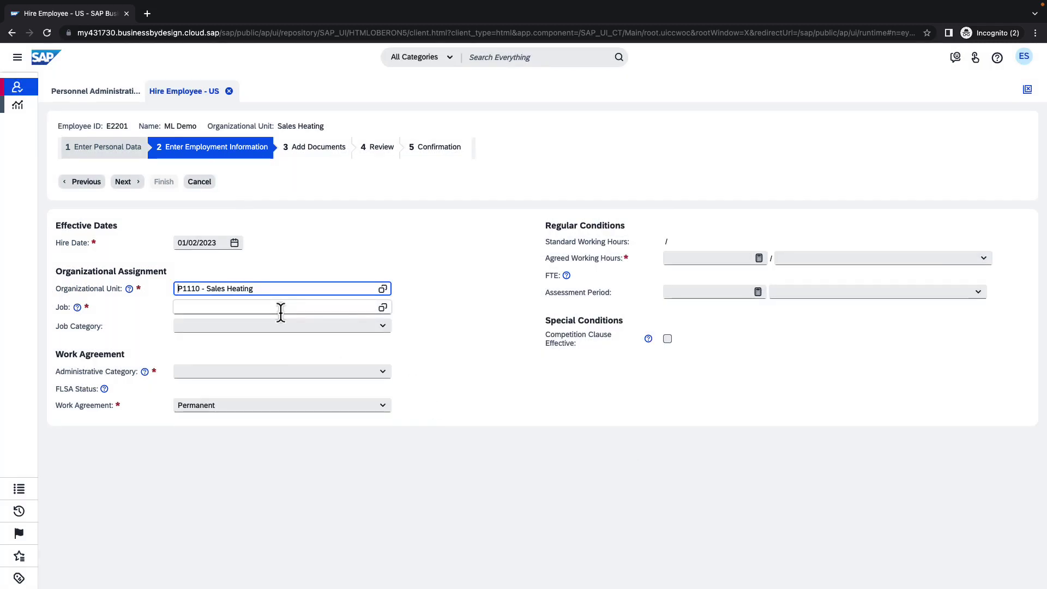
left_click(280, 308)
type("con")
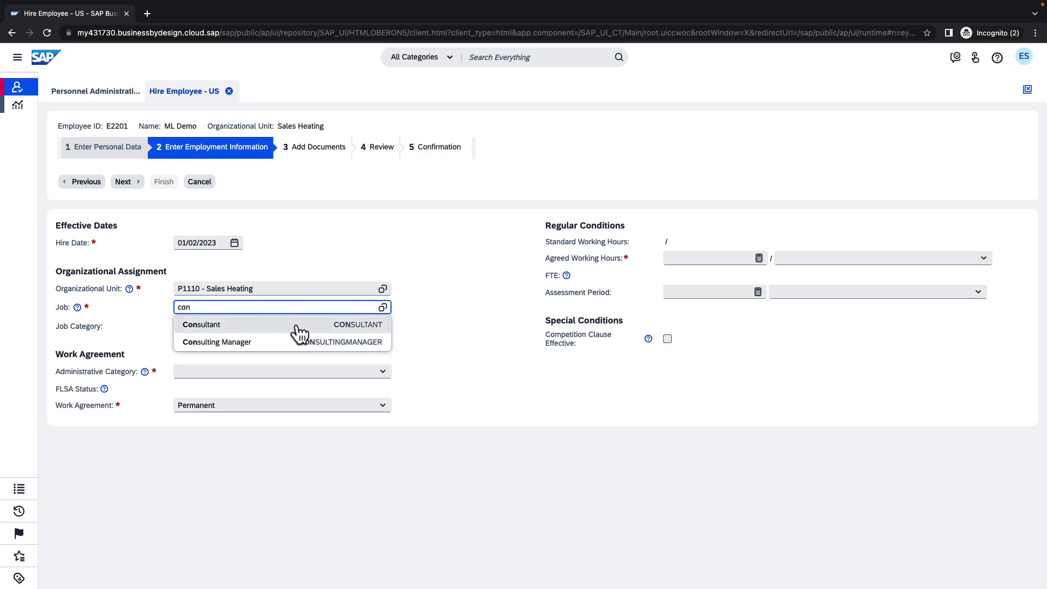
left_click(297, 325)
left_click(382, 328)
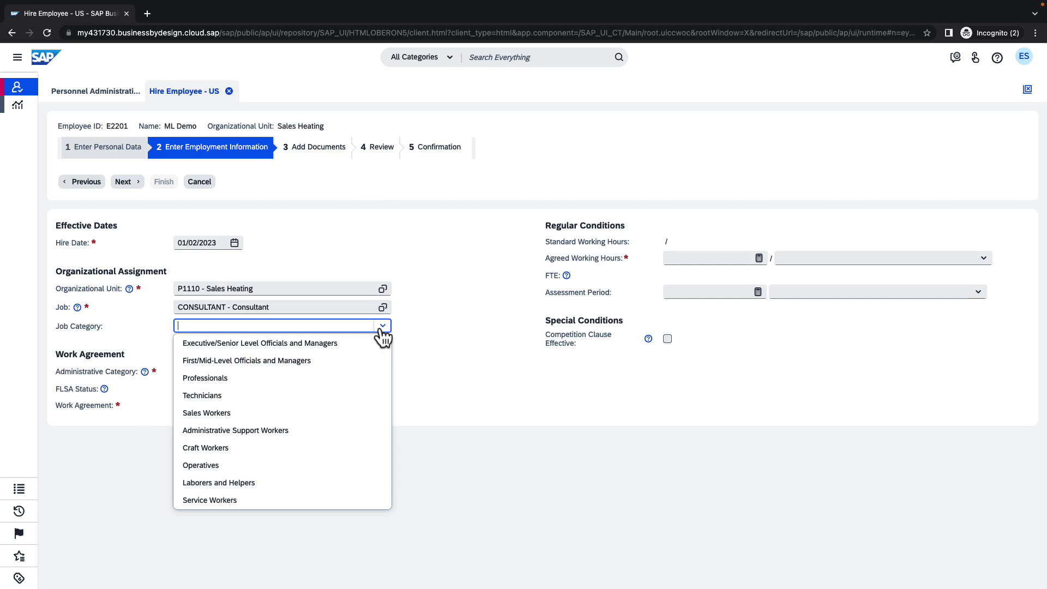
left_click(382, 330)
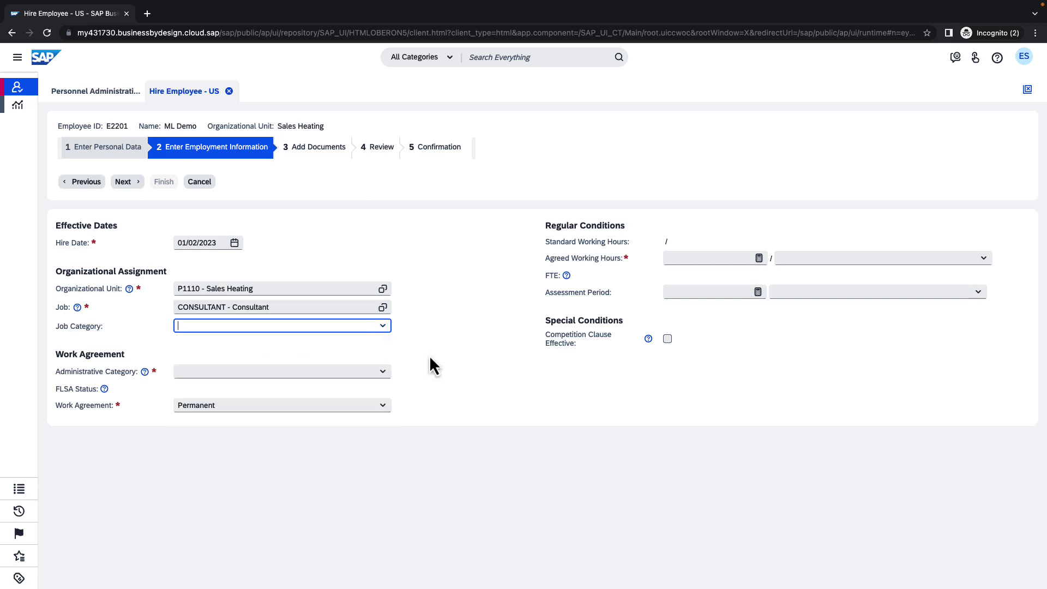
Step: Choose Salaried Non-Exempt and set agreed working hours to 40 per Week
left_click(387, 373)
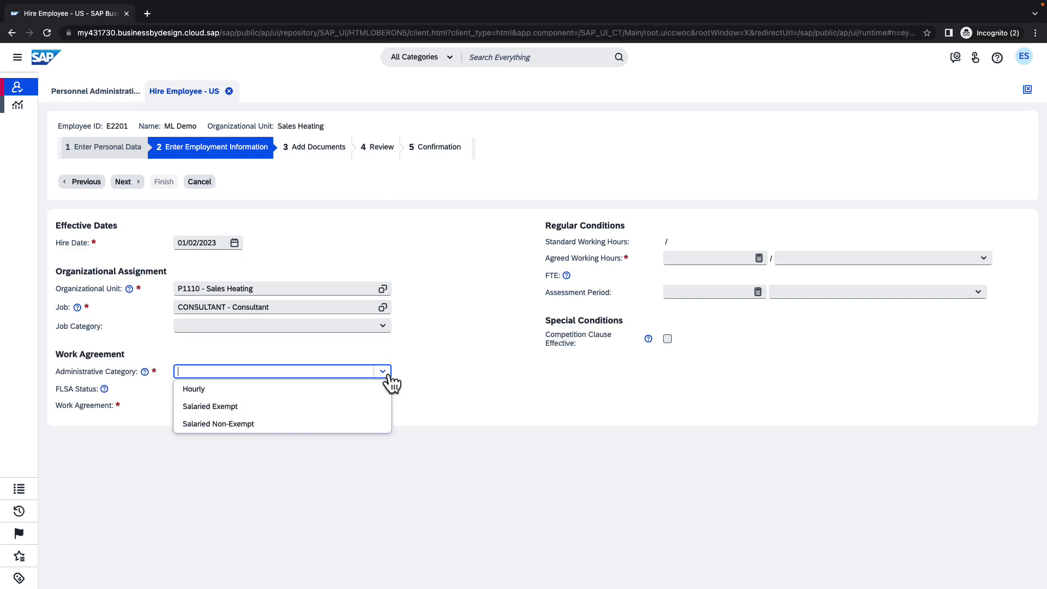
left_click(351, 432)
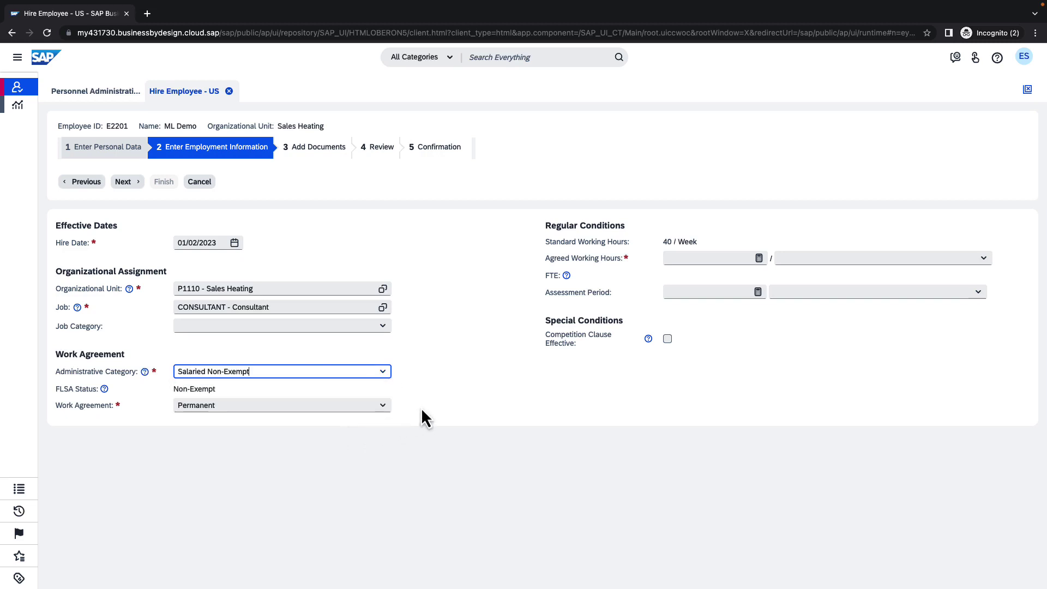
left_click(724, 264)
type("40")
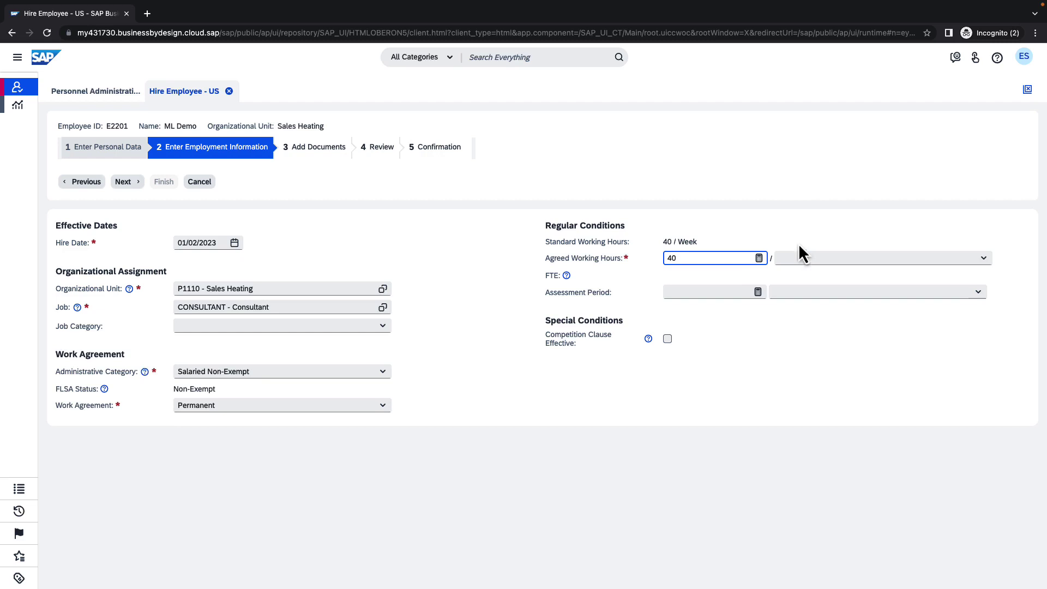
left_click(798, 263)
type("Wee")
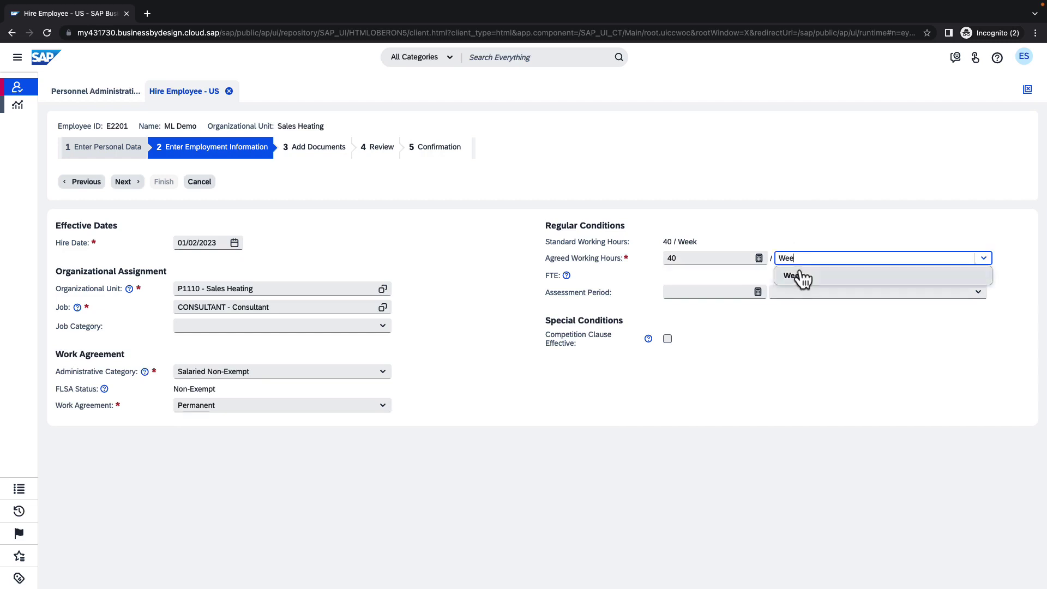
left_click(802, 277)
left_click(501, 393)
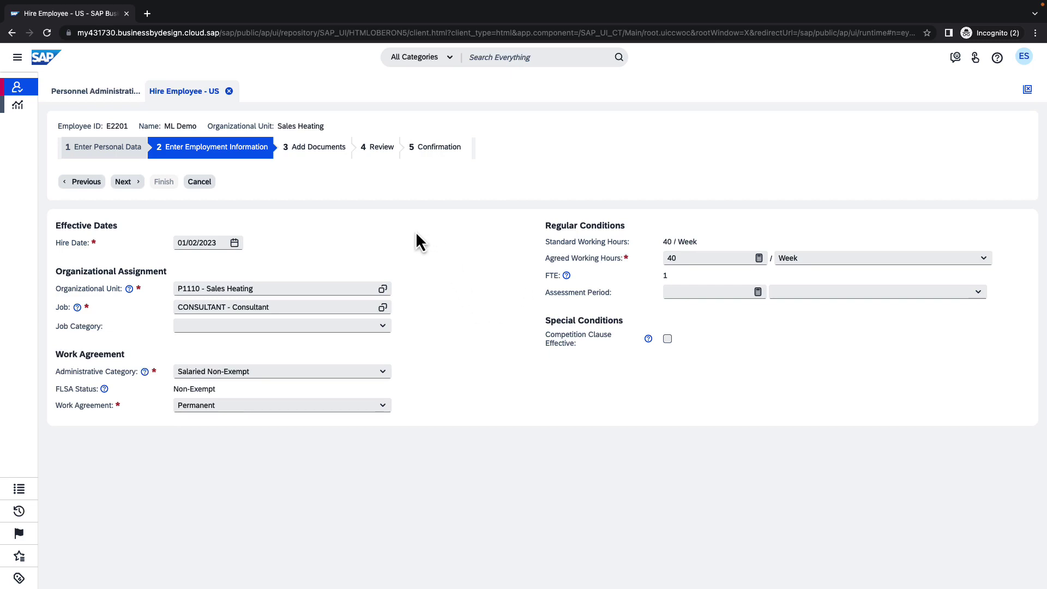
Step: Step past Add Documents to Review and finish the hire of employee E2201
left_click(124, 182)
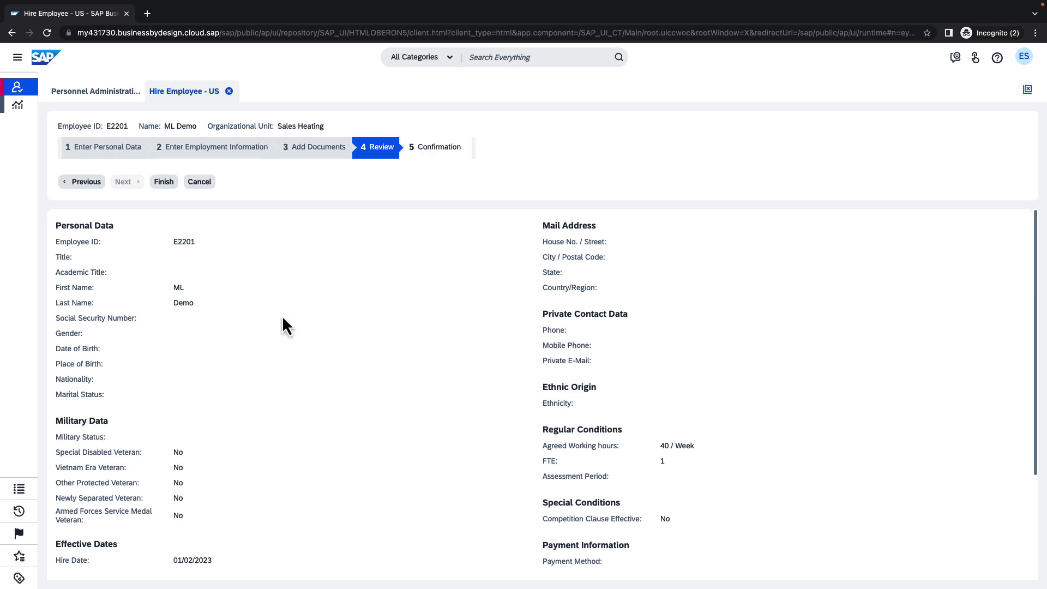
left_click(163, 183)
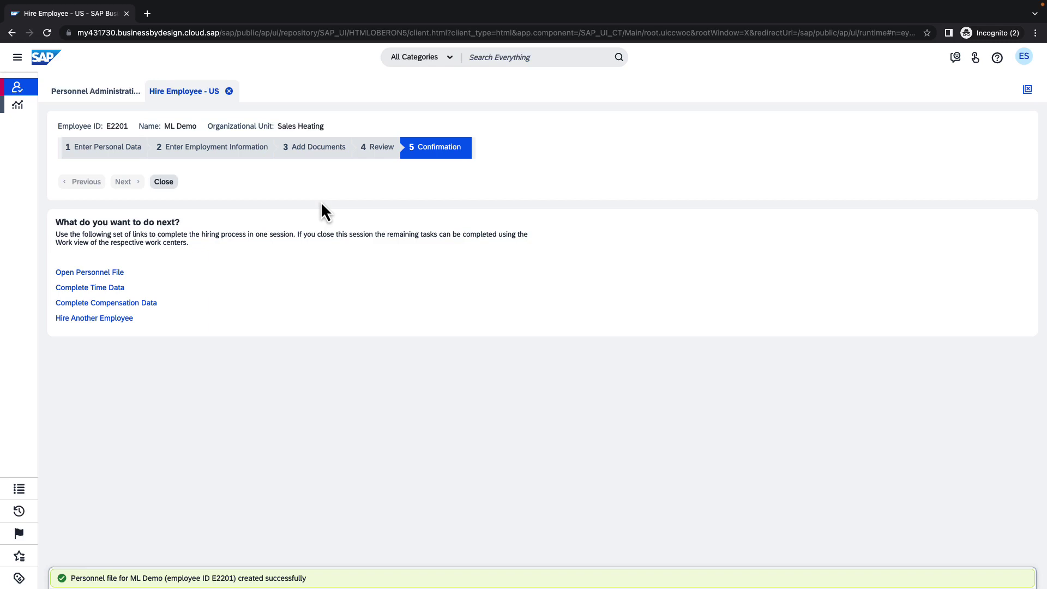
Step: Close the wizard, reach Business Users via a 'busine' search, and search for E2201
left_click(164, 189)
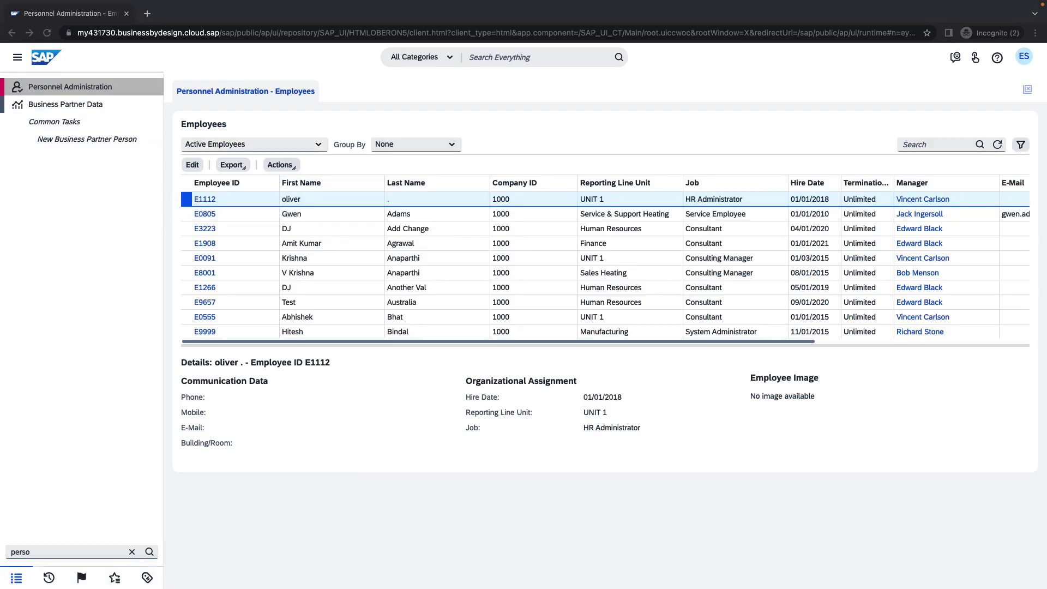
type("n")
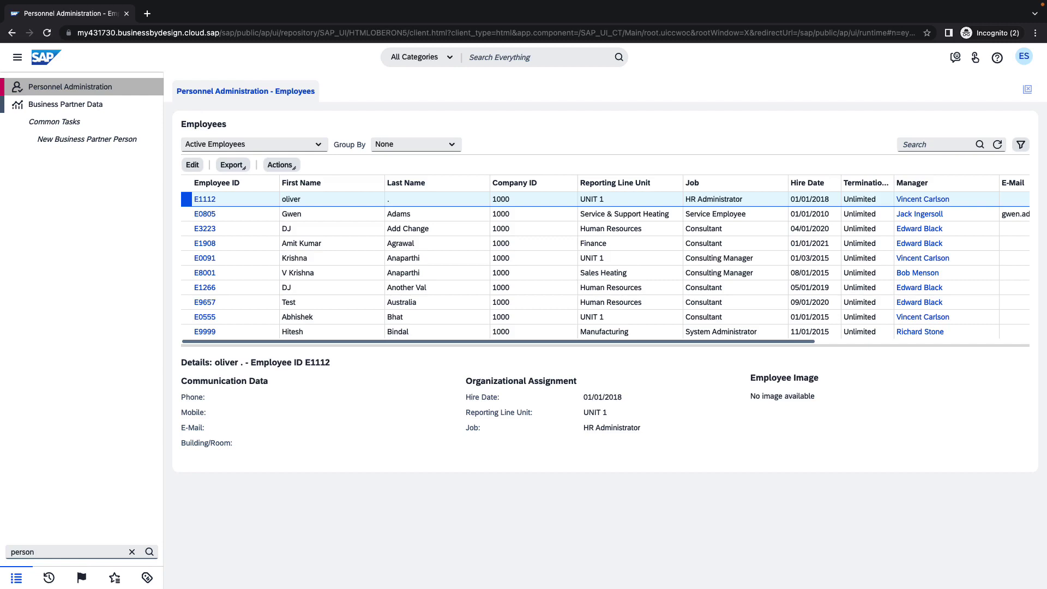
left_click(80, 552)
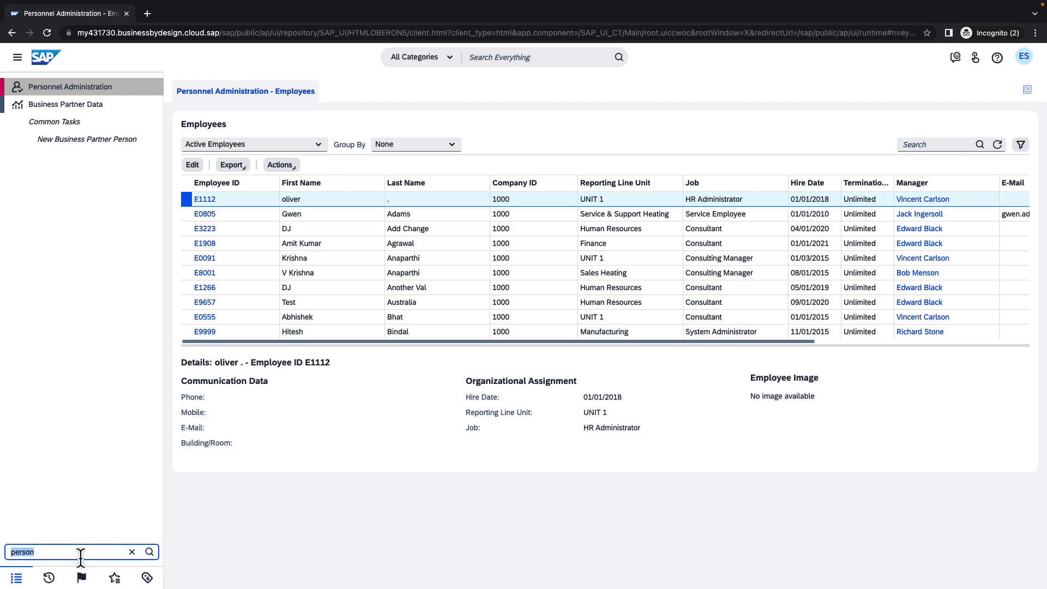
type("b")
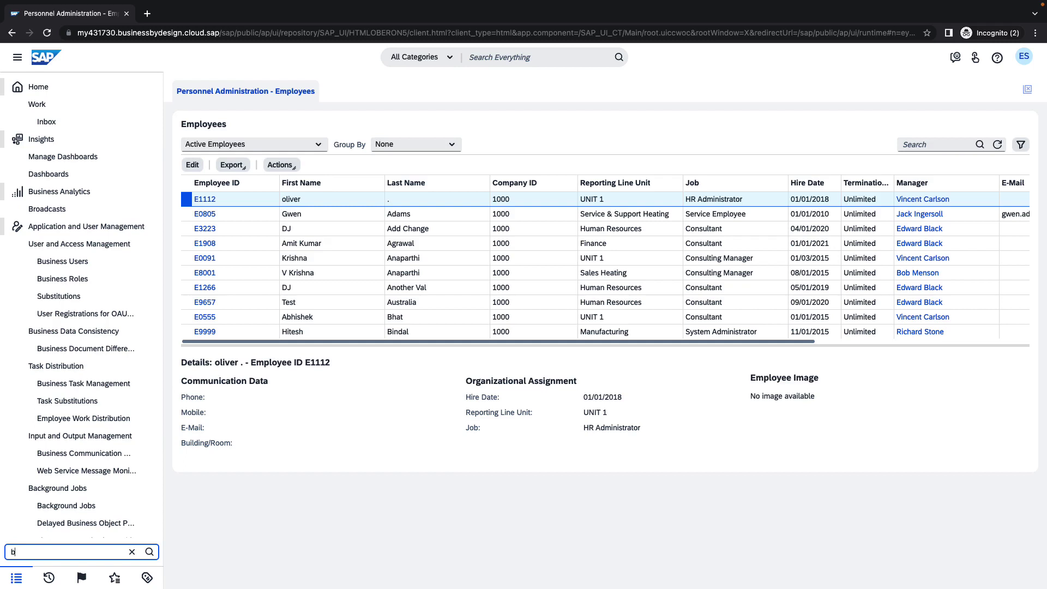
type("usine")
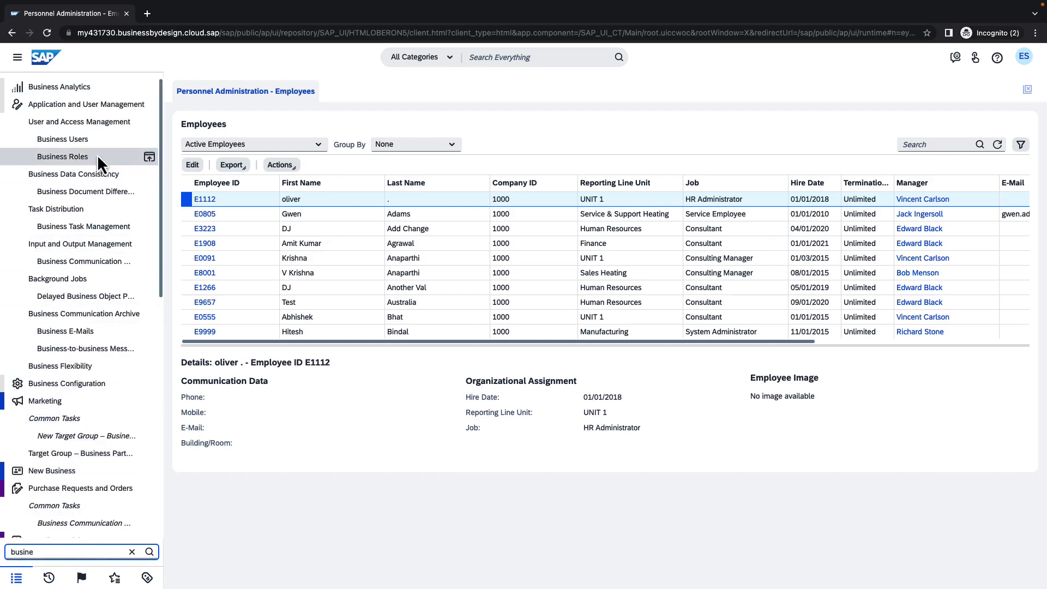
left_click(99, 140)
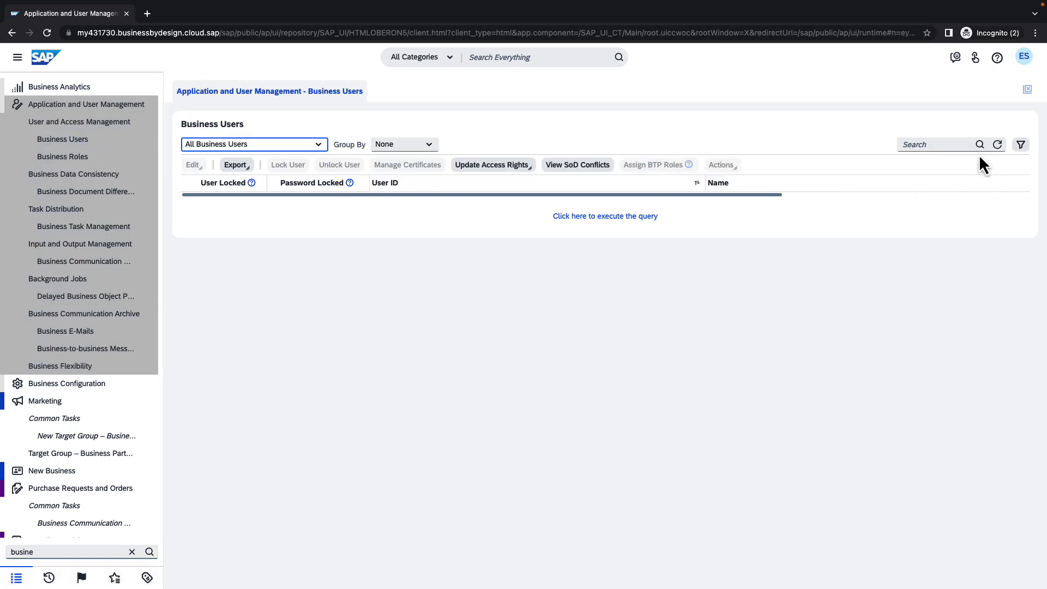
left_click(950, 145)
type("E2201")
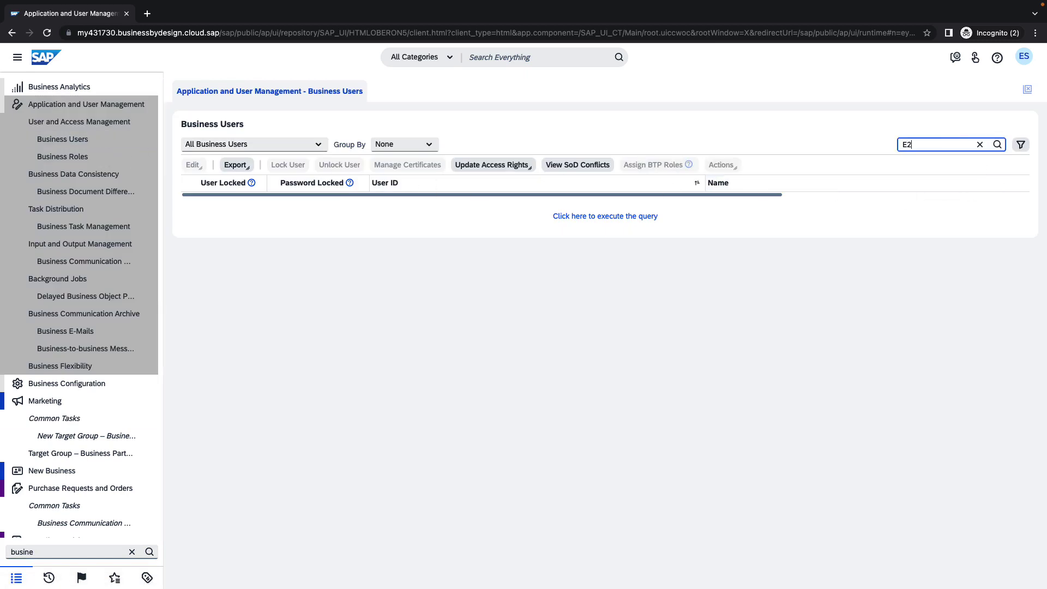
key("Return")
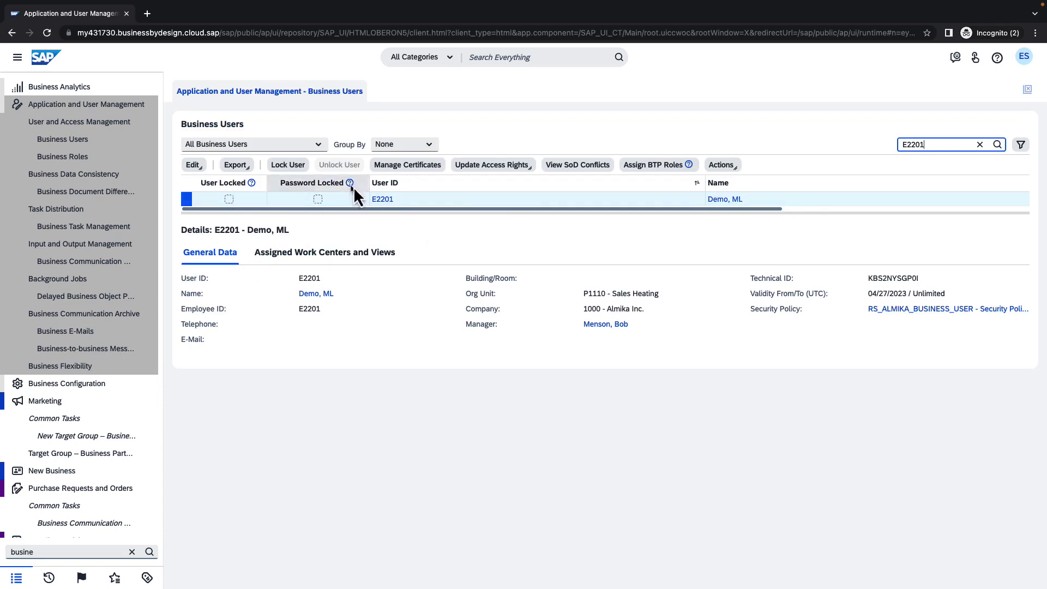
Step: Give business user E2201 an initial password in its attributes and save it
double_click(383, 201)
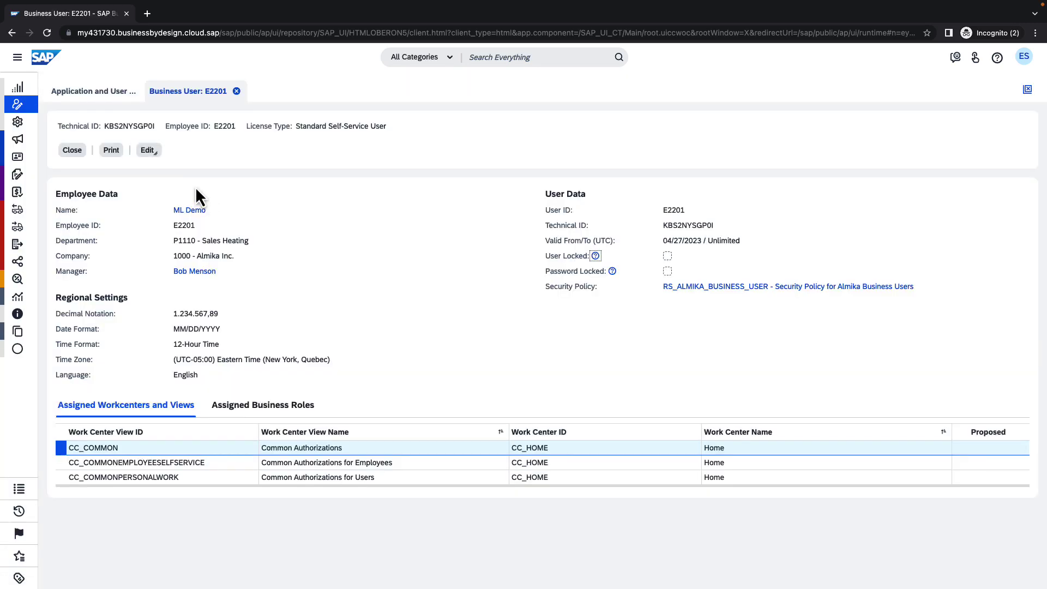
left_click(149, 151)
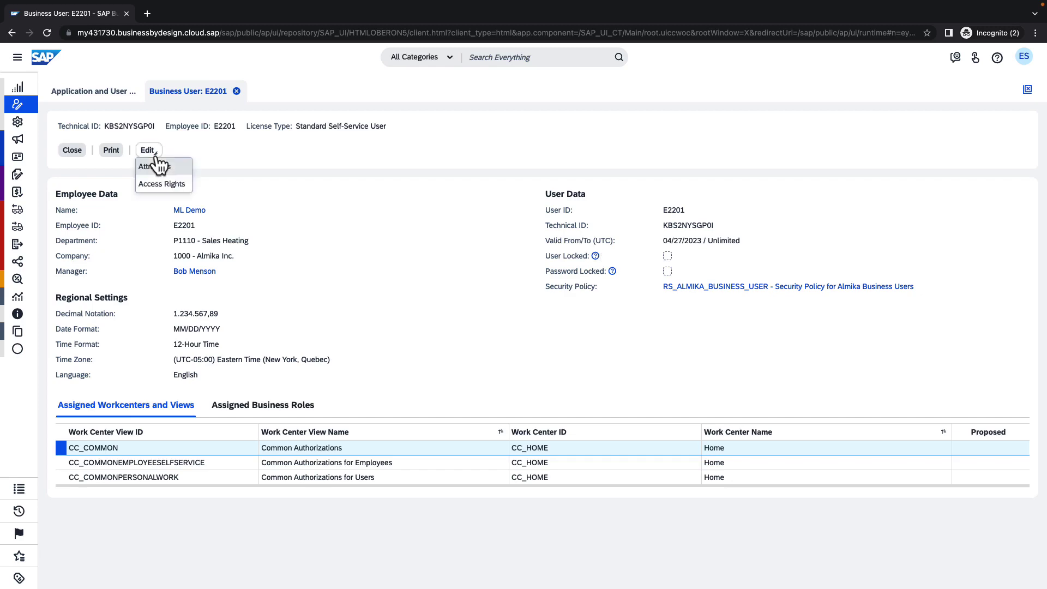
left_click(162, 167)
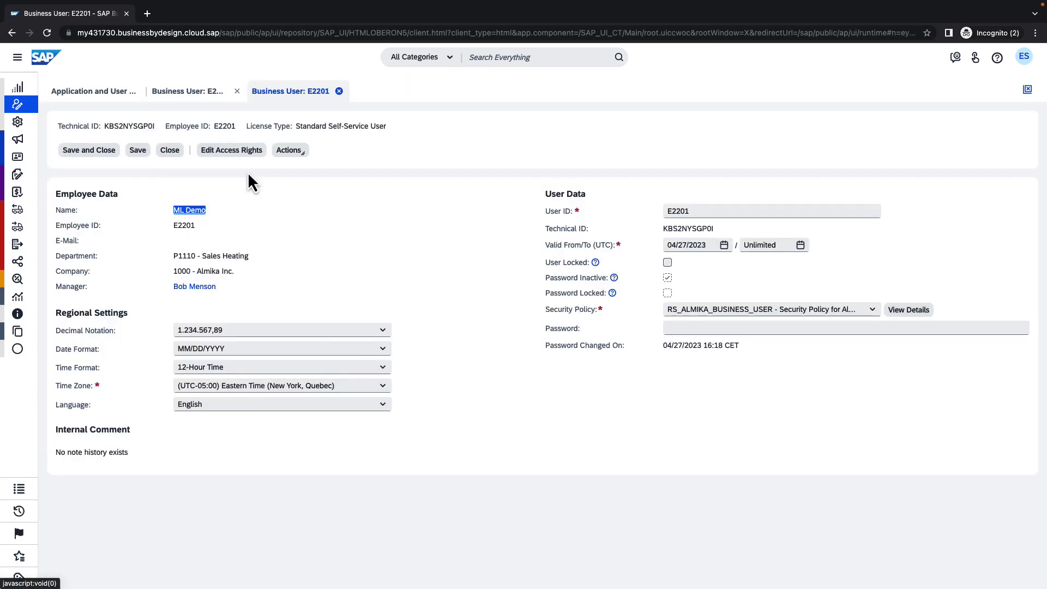
left_click(686, 328)
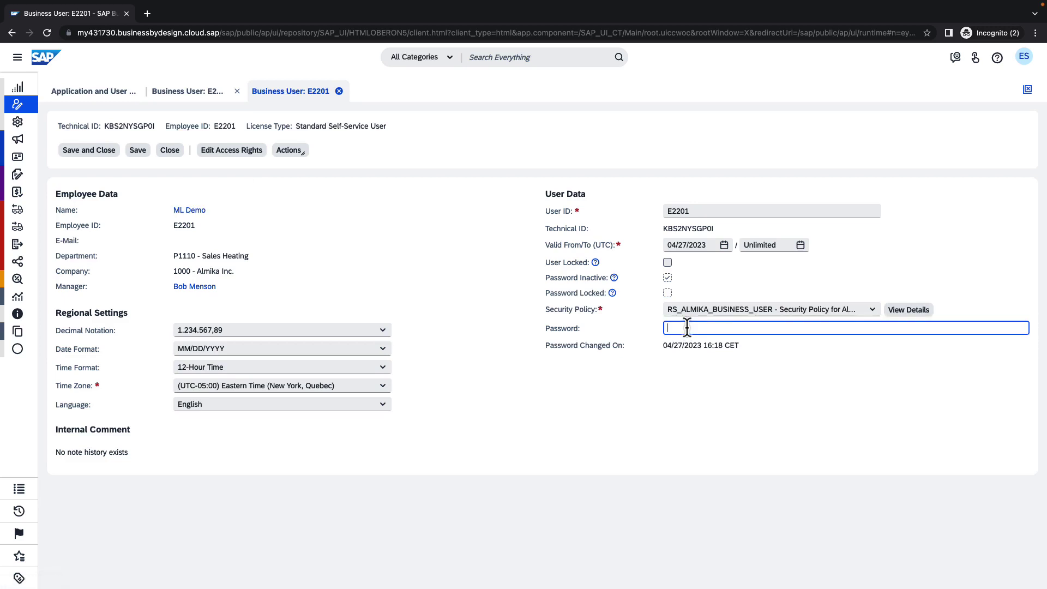
left_click(137, 150)
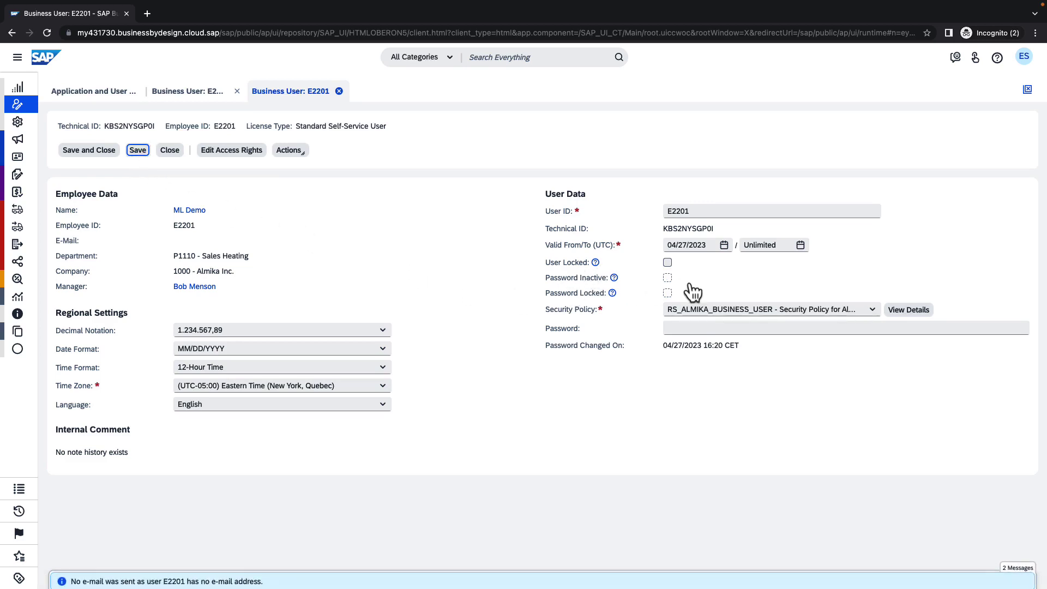
Step: Assign the MLC_ROLE business role to user E2201 and confirm saving the access rights
left_click(239, 157)
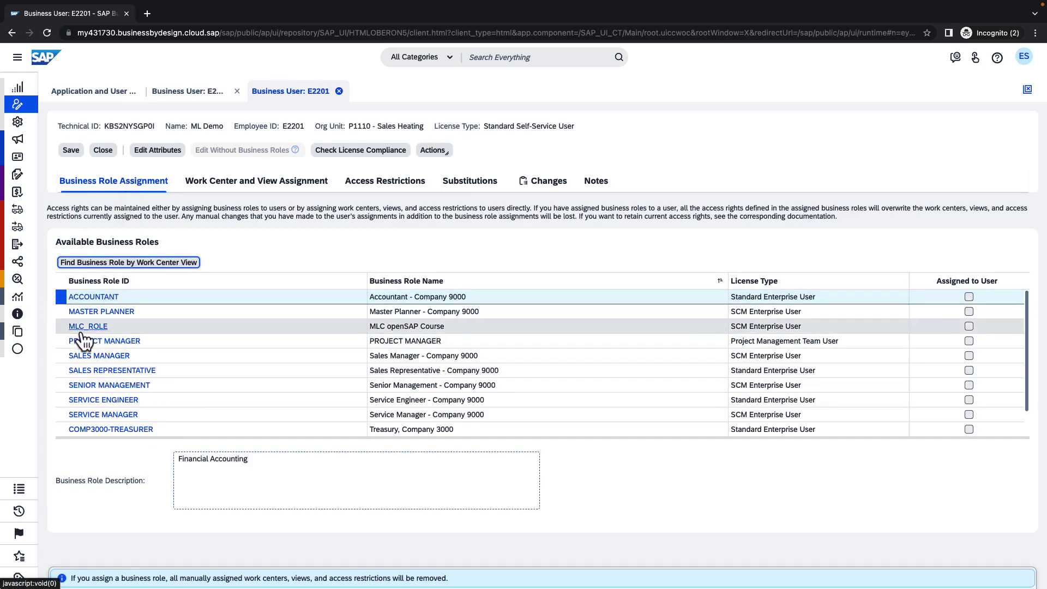
left_click(266, 330)
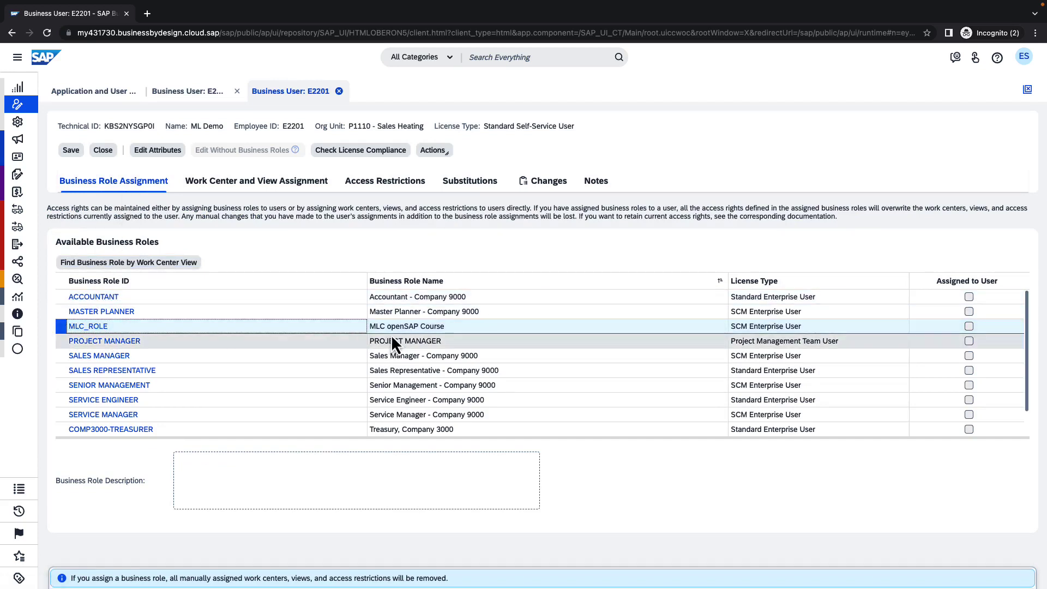
left_click(968, 326)
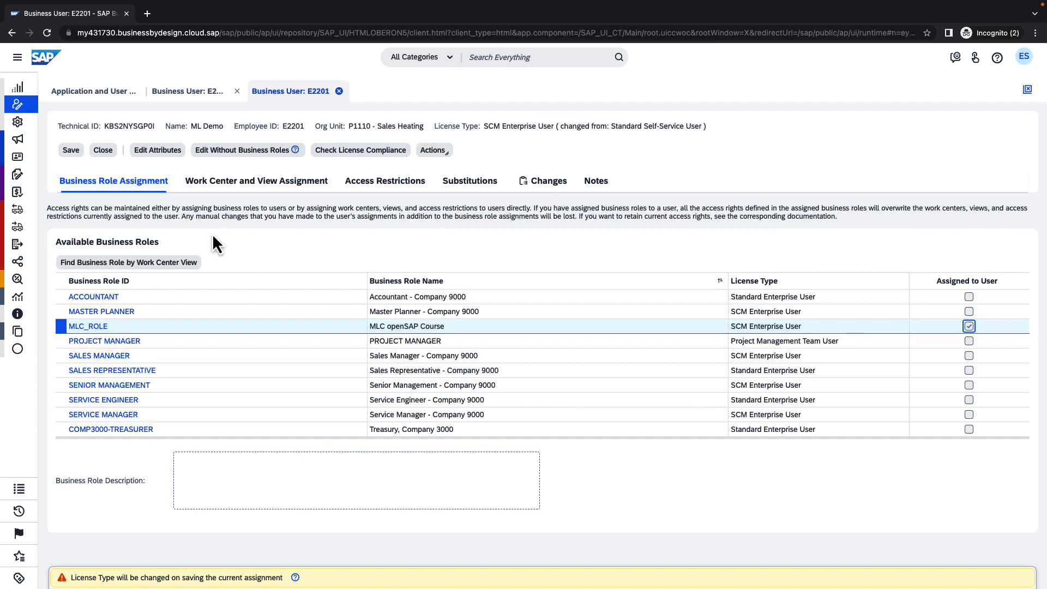
left_click(71, 150)
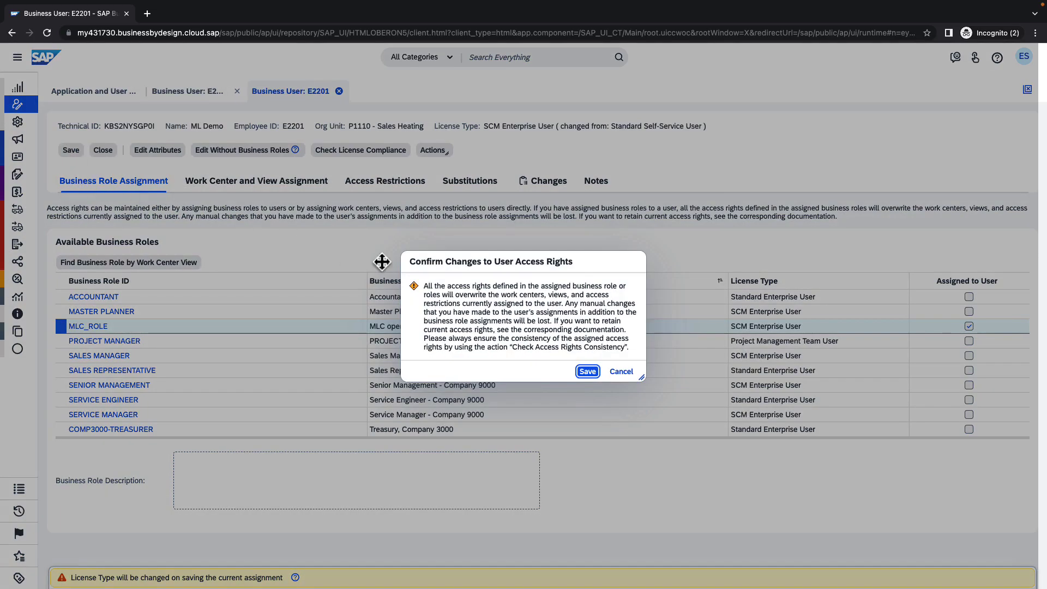
left_click(586, 374)
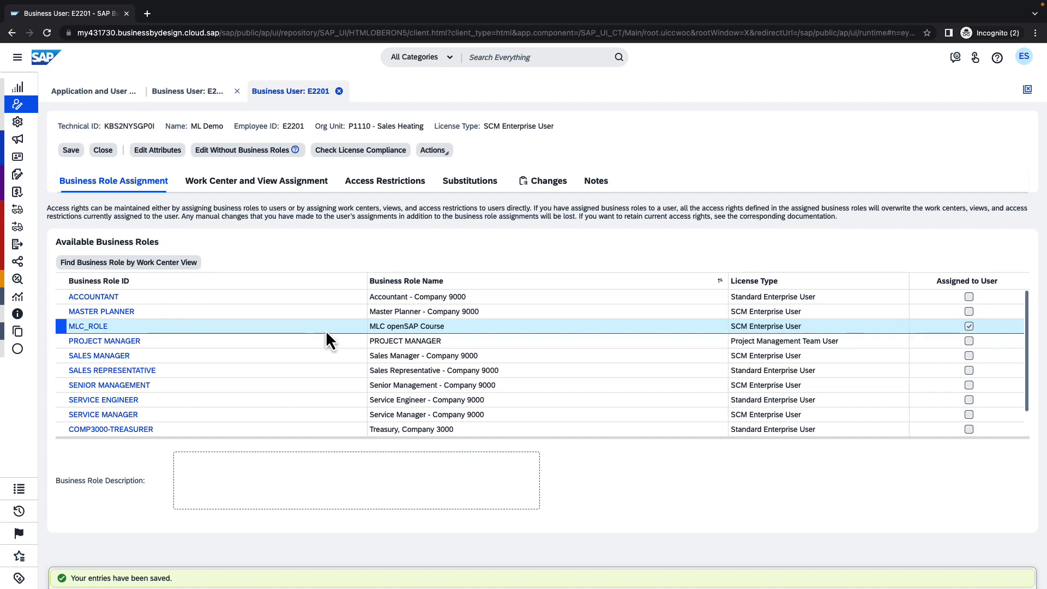
Step: Log off the current session and restart the application to reach the login screen
left_click(1024, 58)
left_click(964, 158)
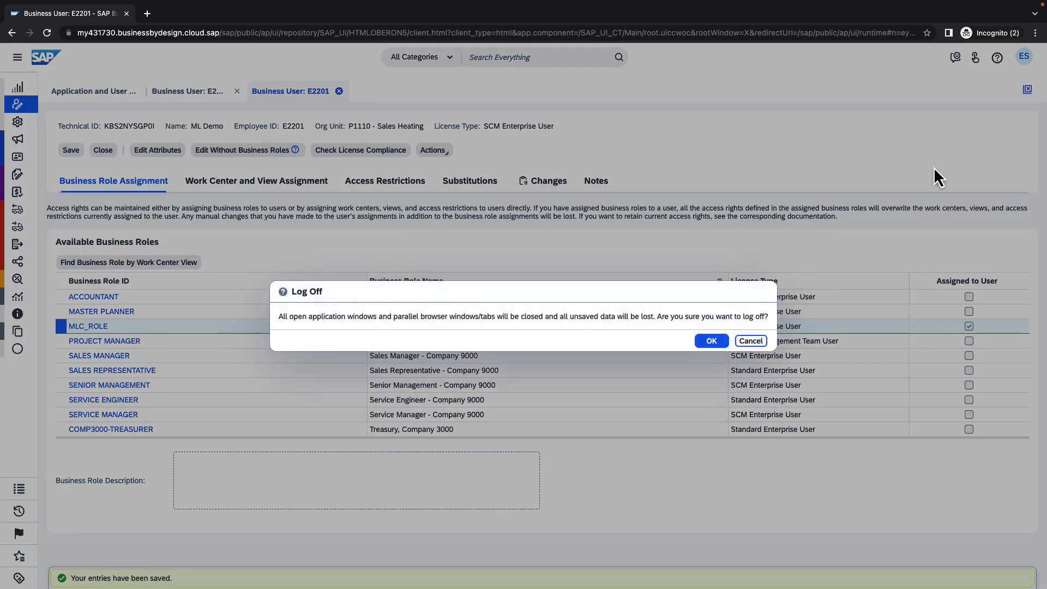
left_click(715, 342)
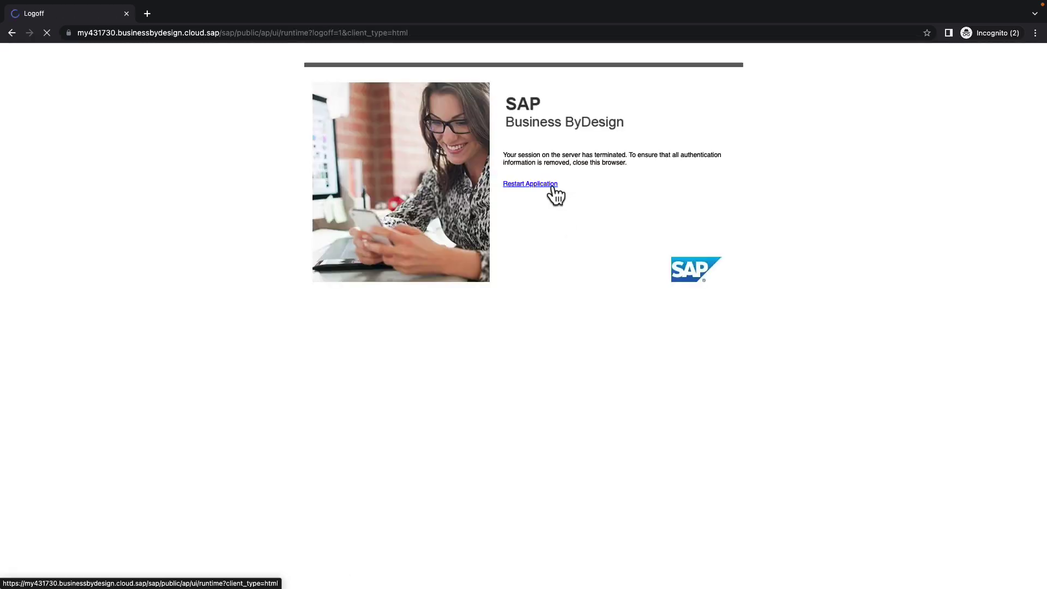
left_click(552, 185)
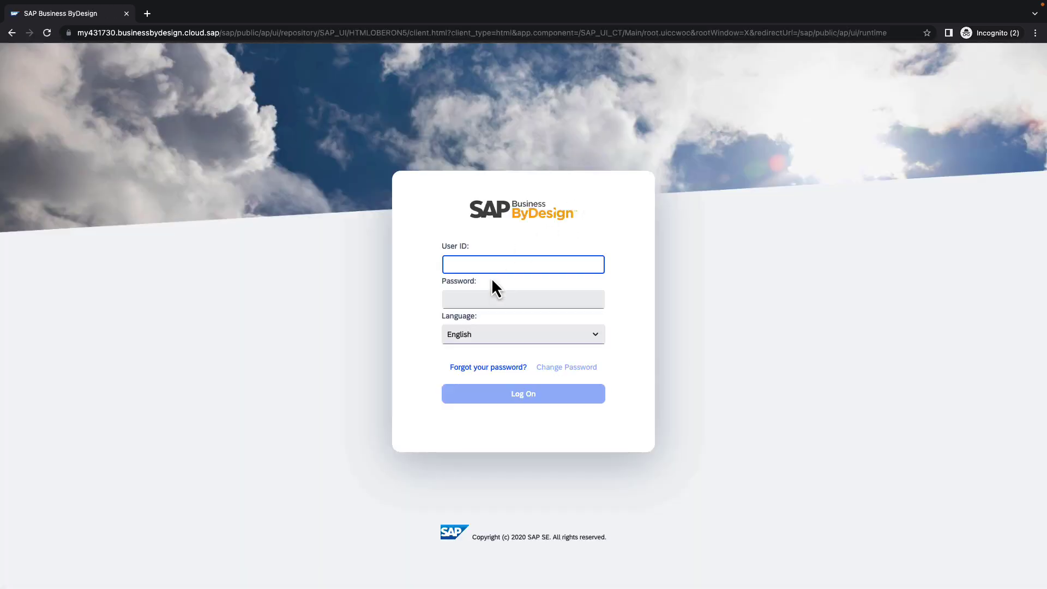
Step: Sign in as user E2201 with its initial password
type("E2201")
left_click(488, 294)
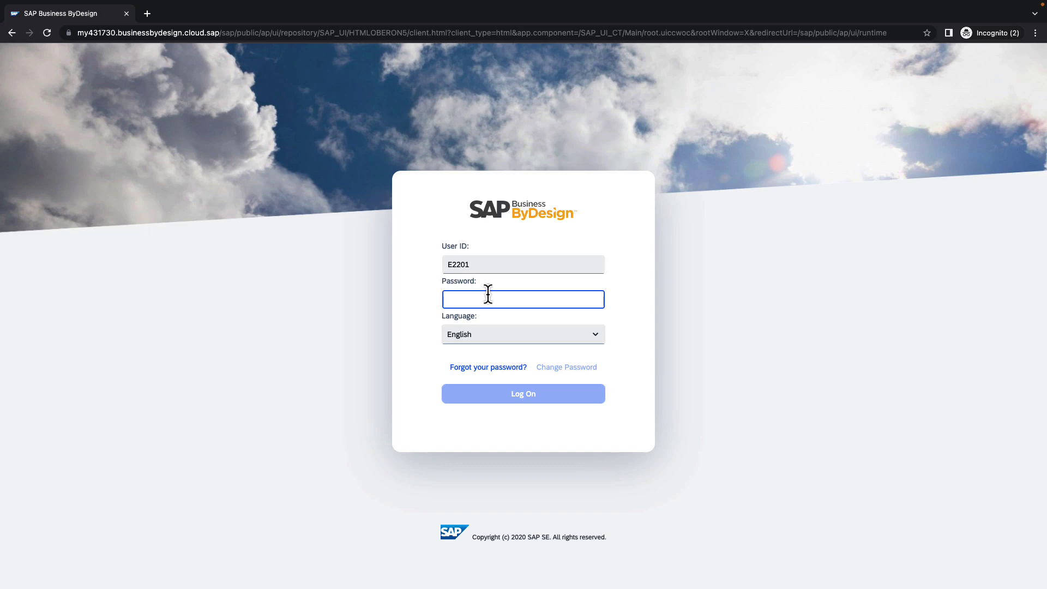
type("•••••••")
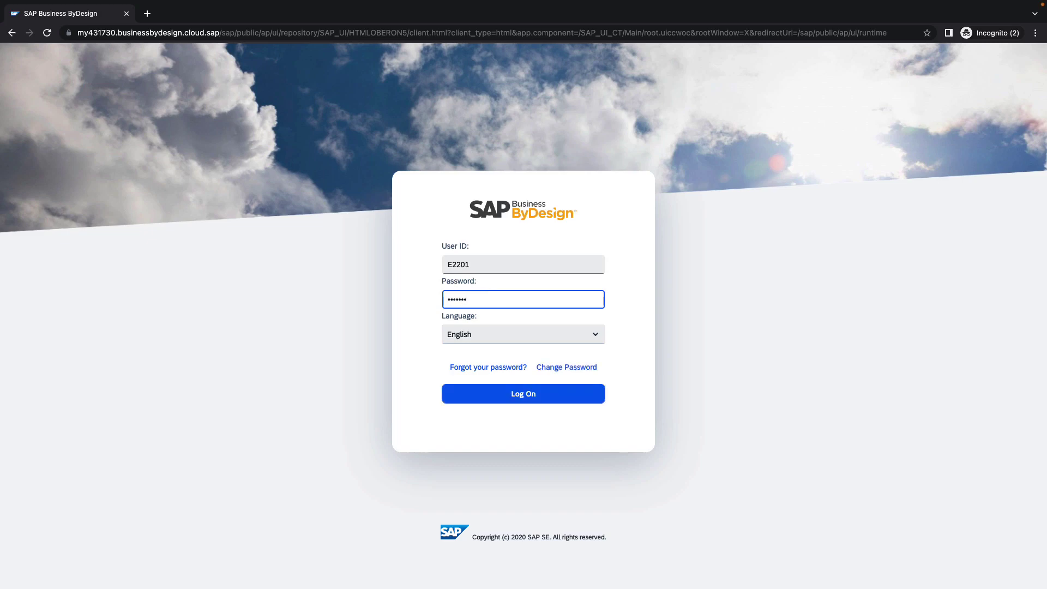
type("••")
left_click(515, 395)
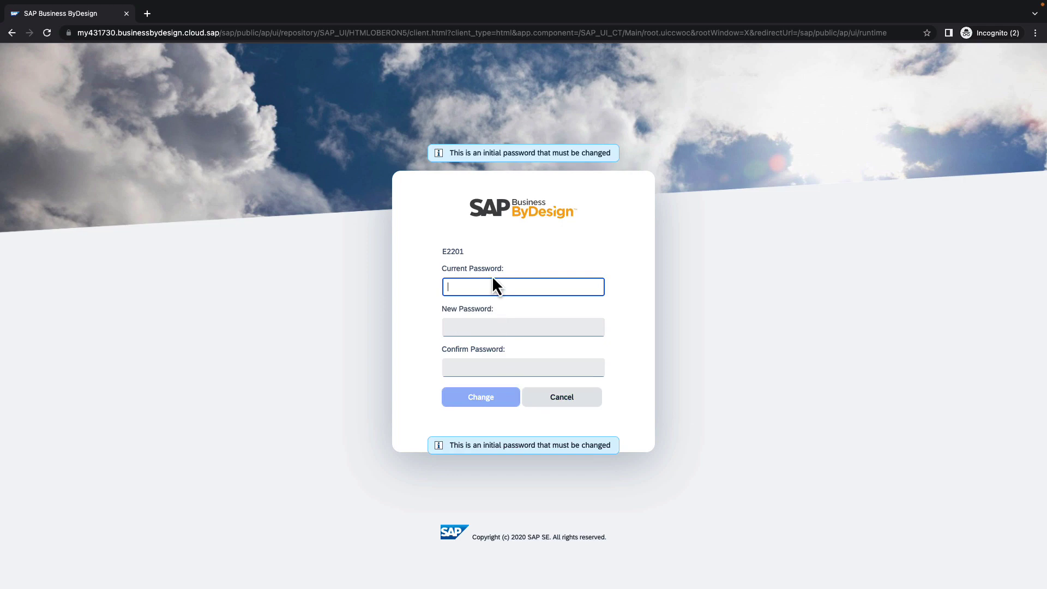